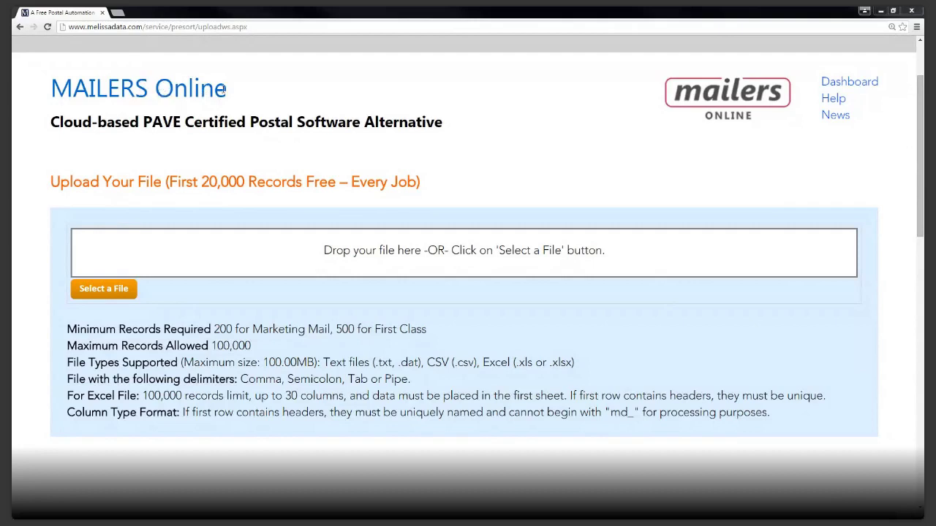
Upload the file 600.xlsx from the Documents library.
left_click(105, 292)
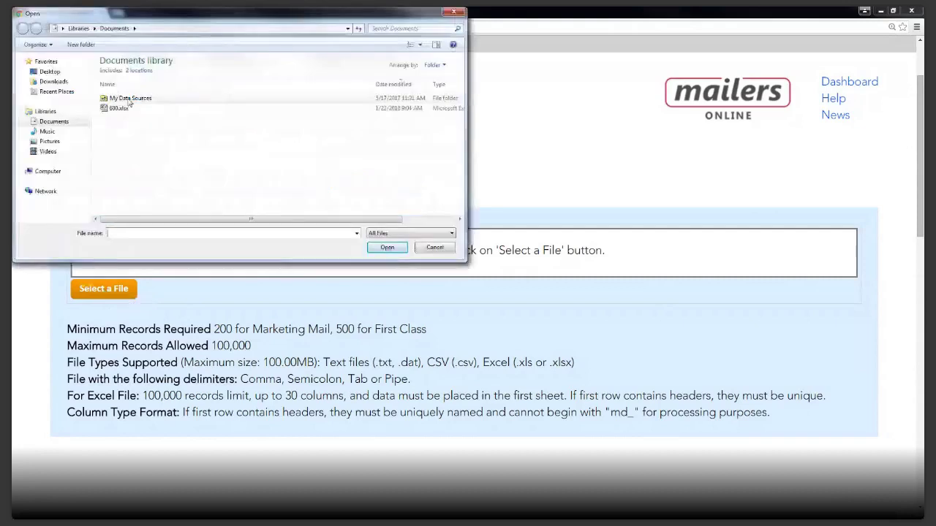
left_click(118, 108)
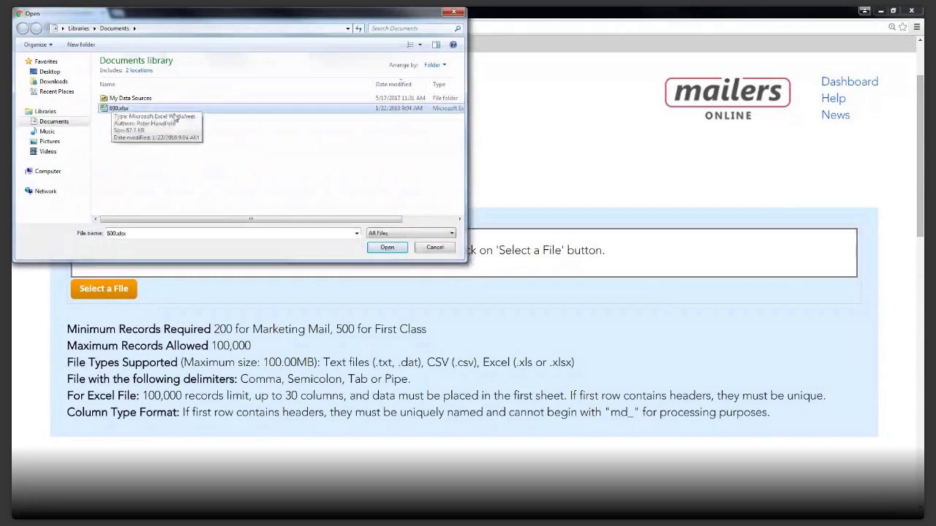
left_click(387, 247)
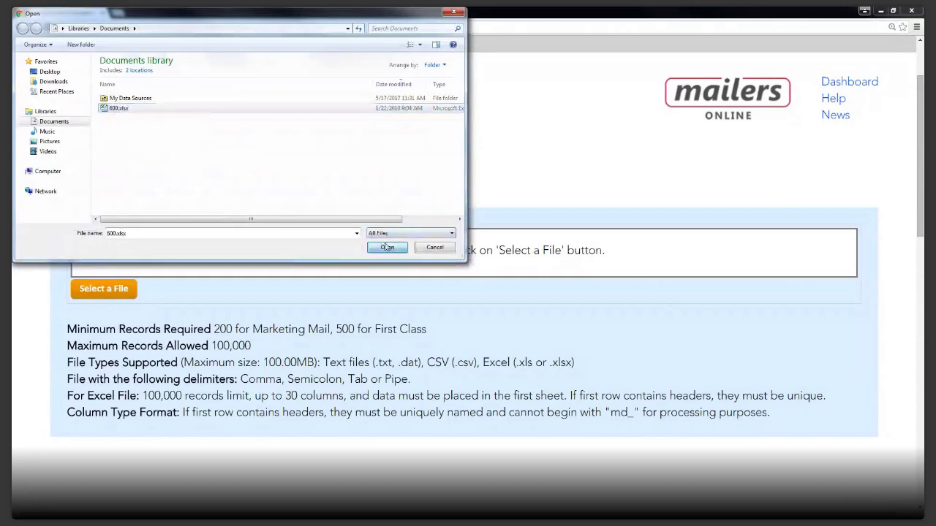
left_click(387, 247)
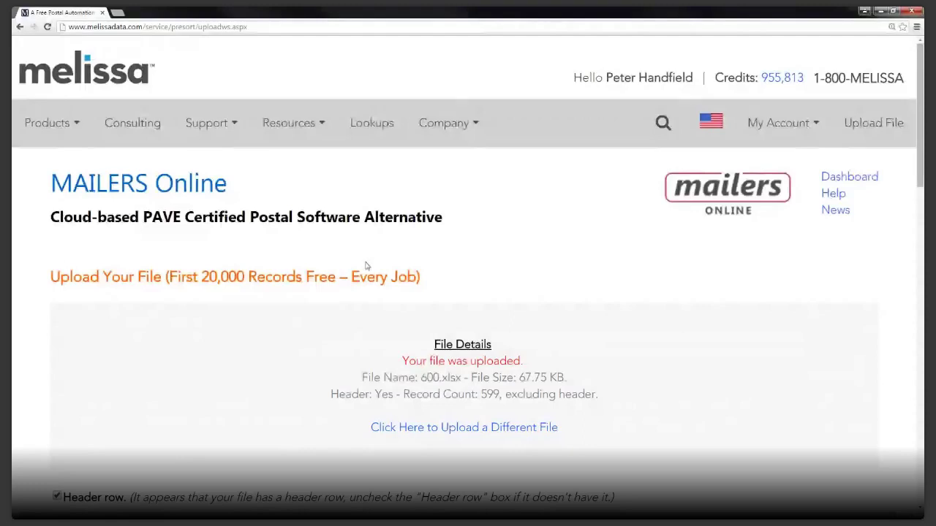
Review the upload details and continue to mapping with the header row and NCOALink Change of Address Processing options enabled.
scroll(359, 272, "down", 1)
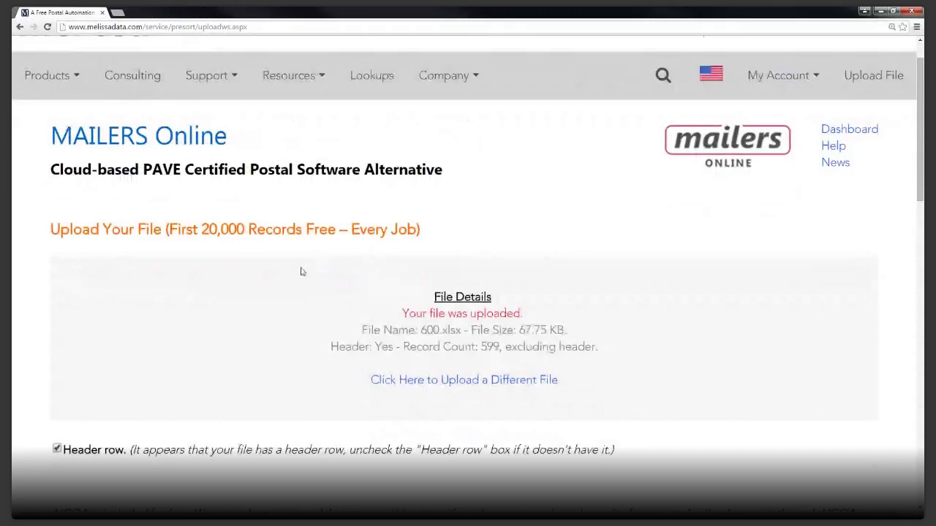
scroll(410, 268, "down", 1)
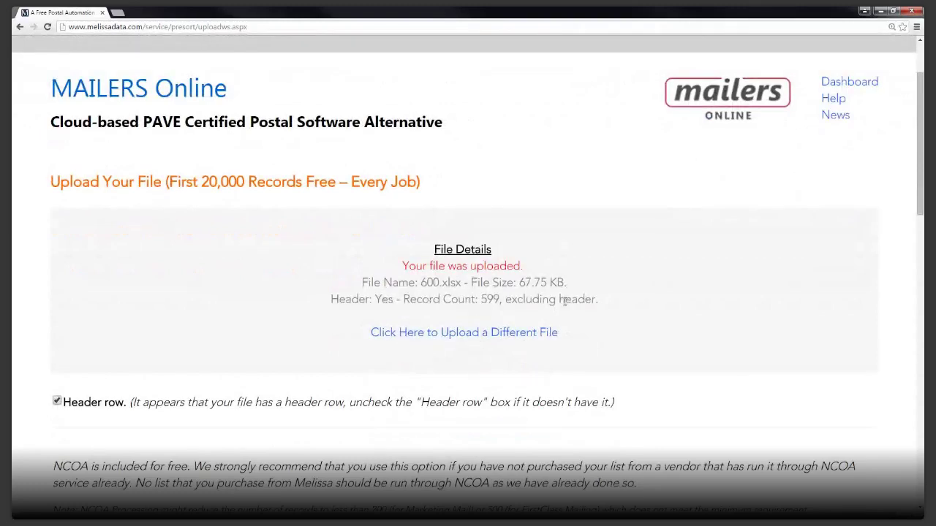
scroll(452, 304, "down", 1)
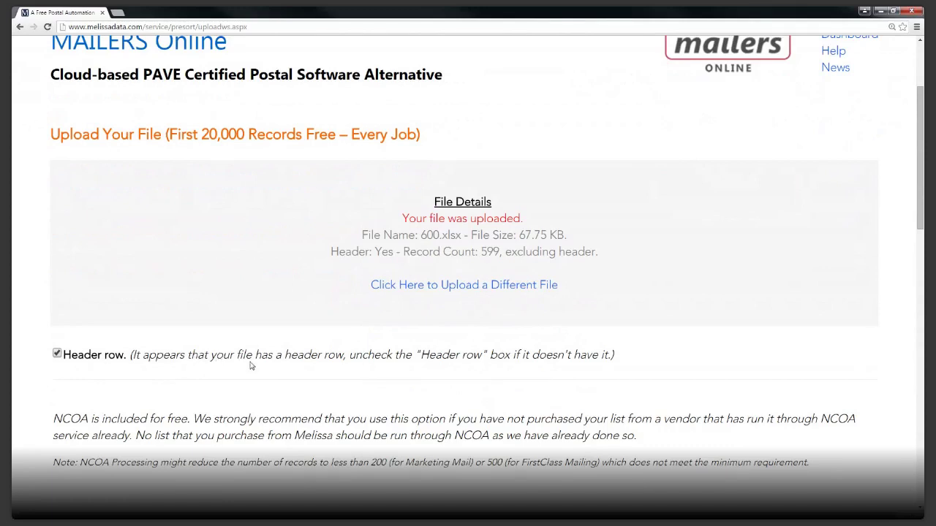
scroll(251, 366, "down", 1)
scroll(247, 362, "down", 1)
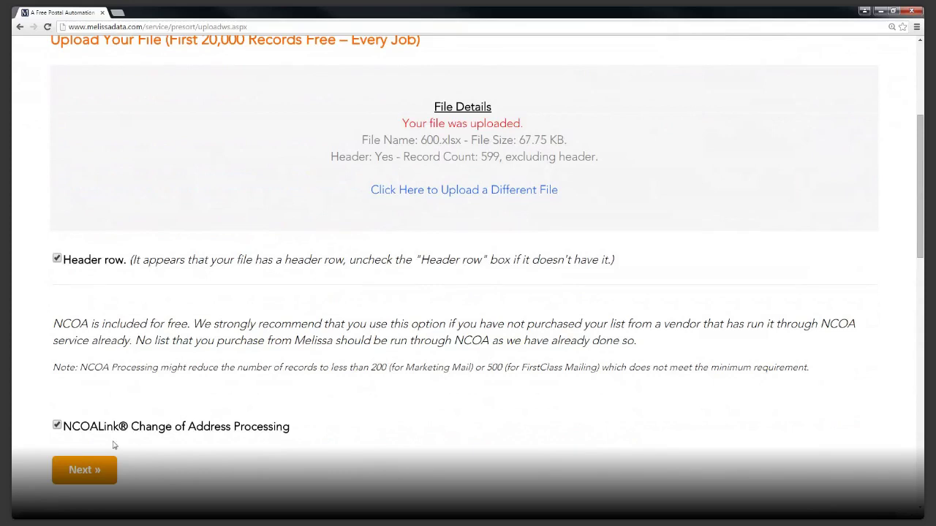
left_click(86, 474)
left_click(86, 472)
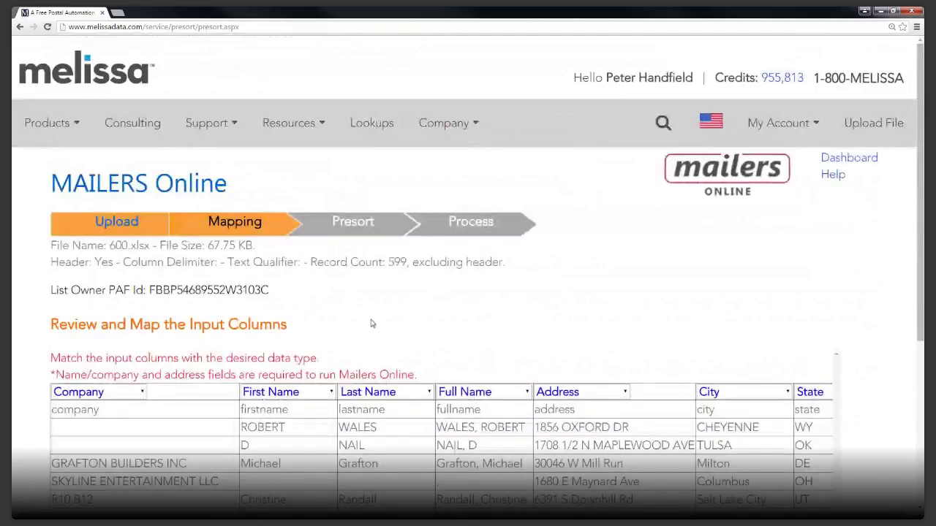
Review the data types available for the company column and map it to Company.
scroll(372, 324, "down", 1)
scroll(372, 324, "down", 1)
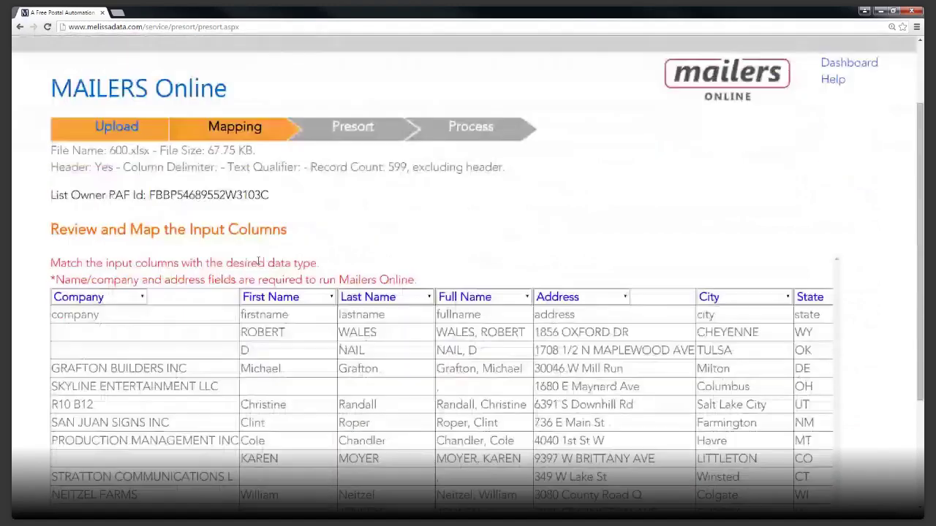
scroll(103, 294, "down", 1)
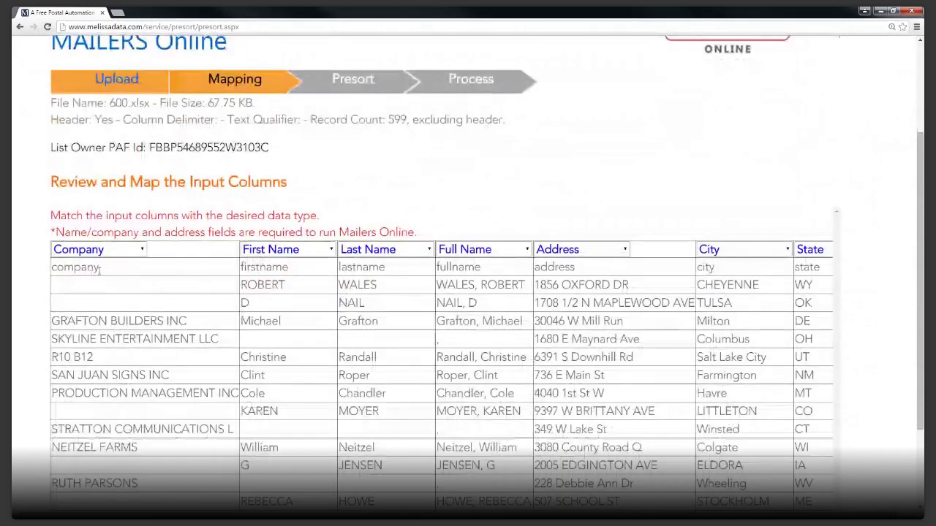
left_click(65, 247)
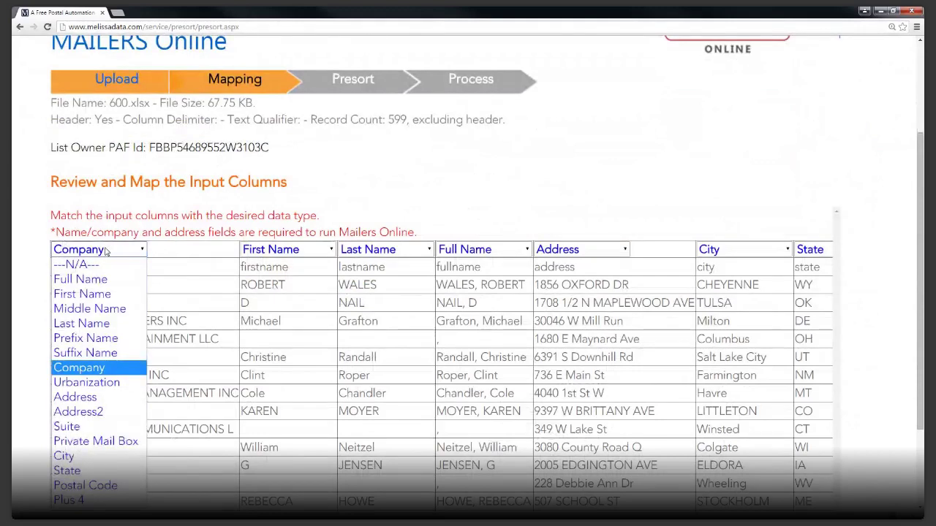
left_click(105, 252)
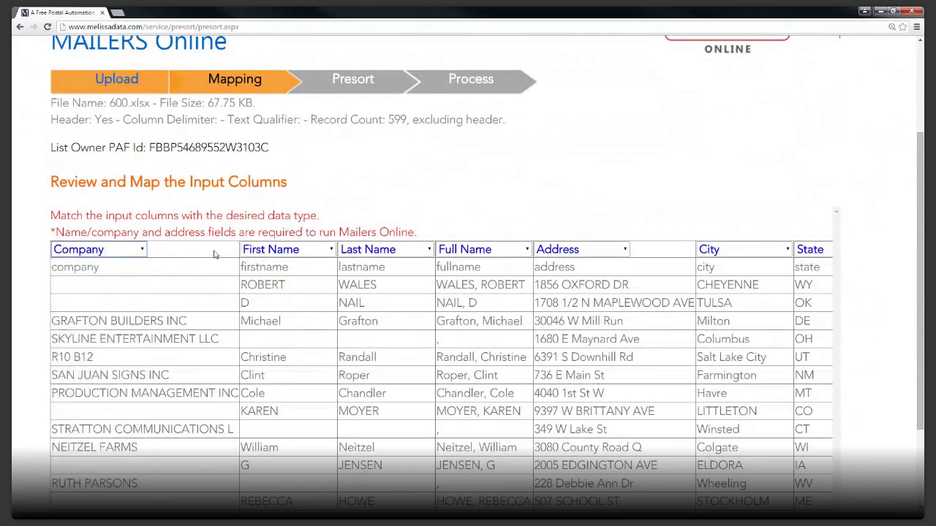
left_click(111, 251)
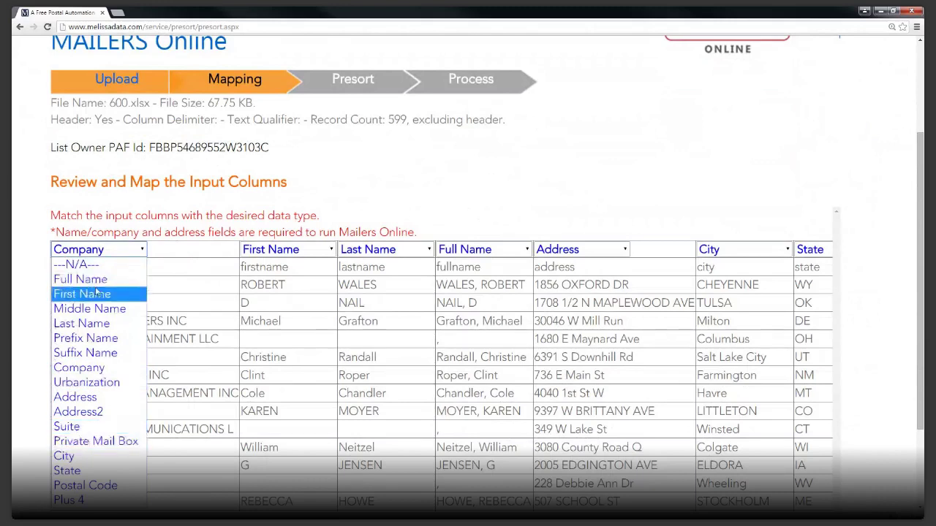
left_click(93, 371)
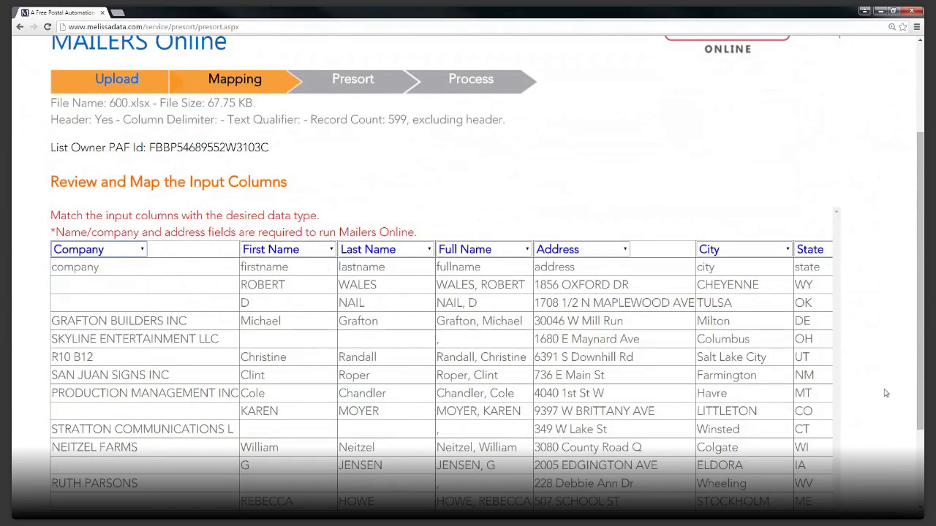
Choose the saved template MailersOnlineDemo and continue to the presort settings.
left_click_drag(919, 367, 919, 445)
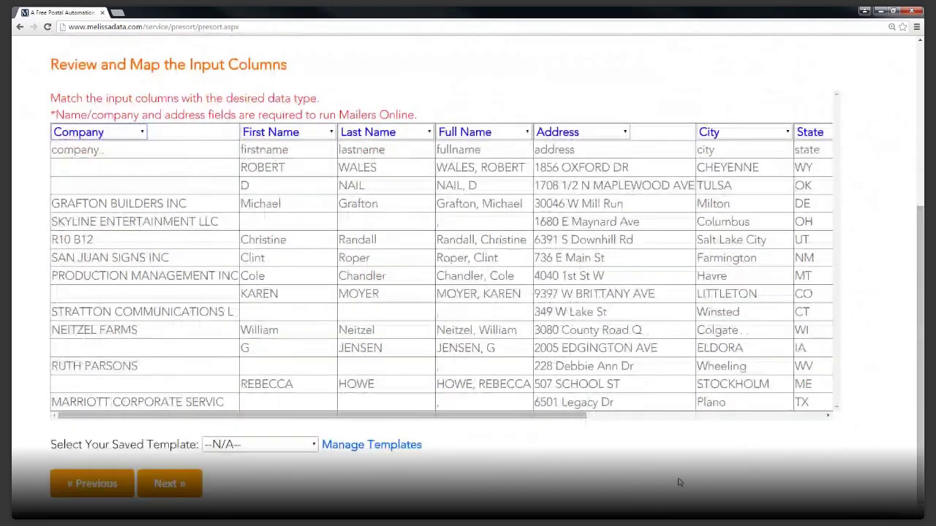
left_click(234, 447)
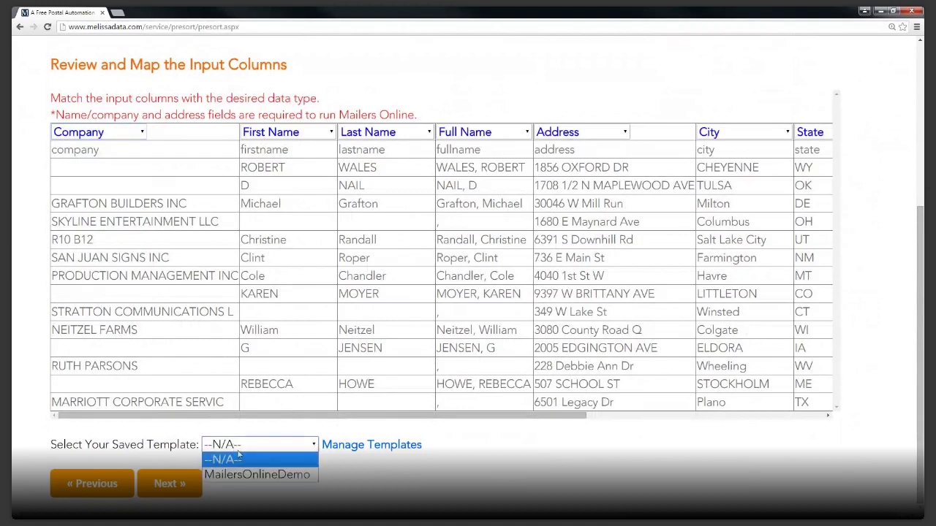
left_click(242, 476)
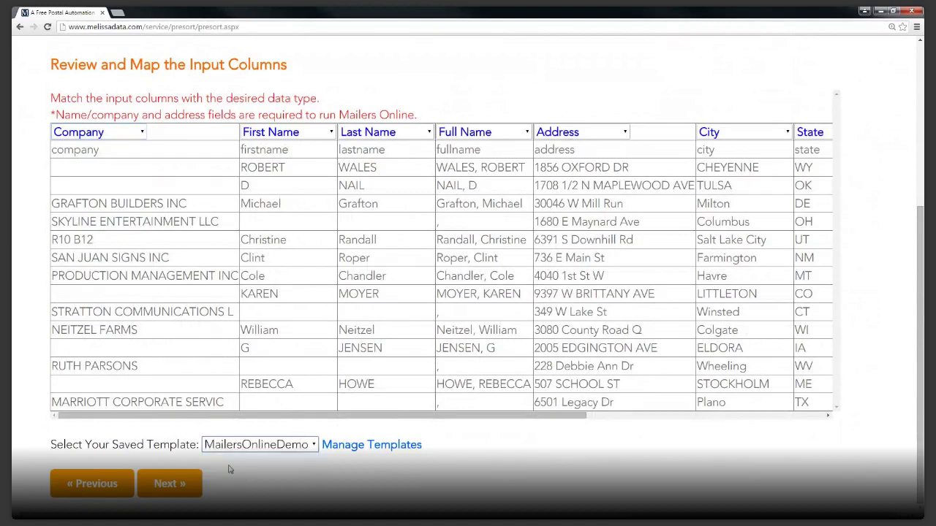
left_click(168, 480)
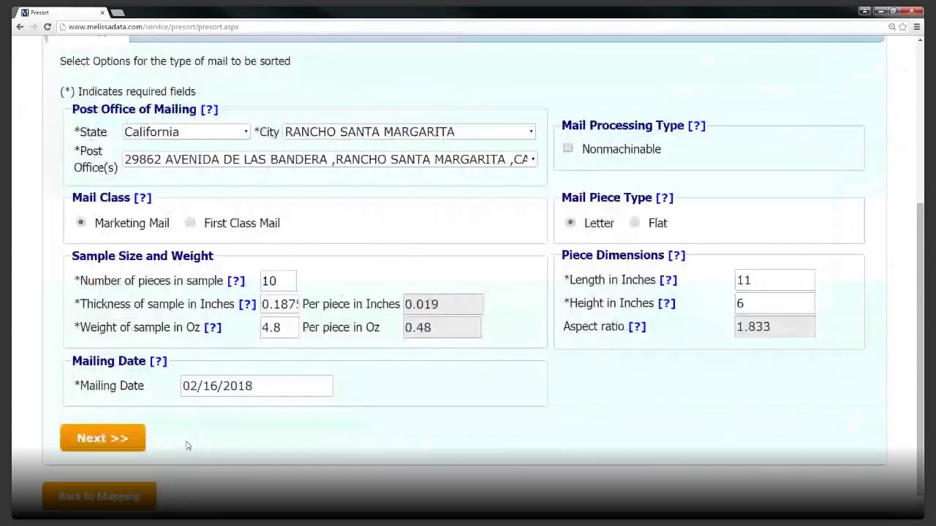
Examine the mail type settings, including the post office choices, mail class, and sample size and weight.
scroll(923, 190, "up", 4)
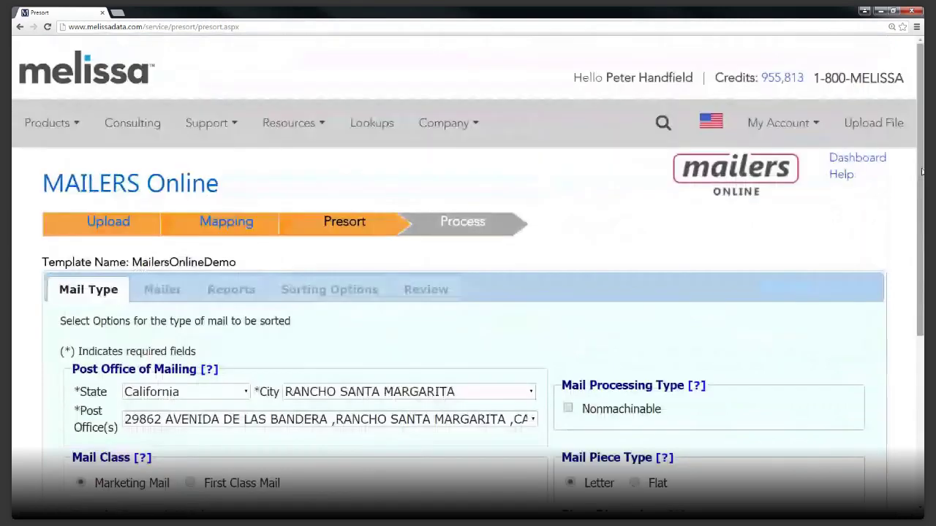
scroll(249, 213, "down", 1)
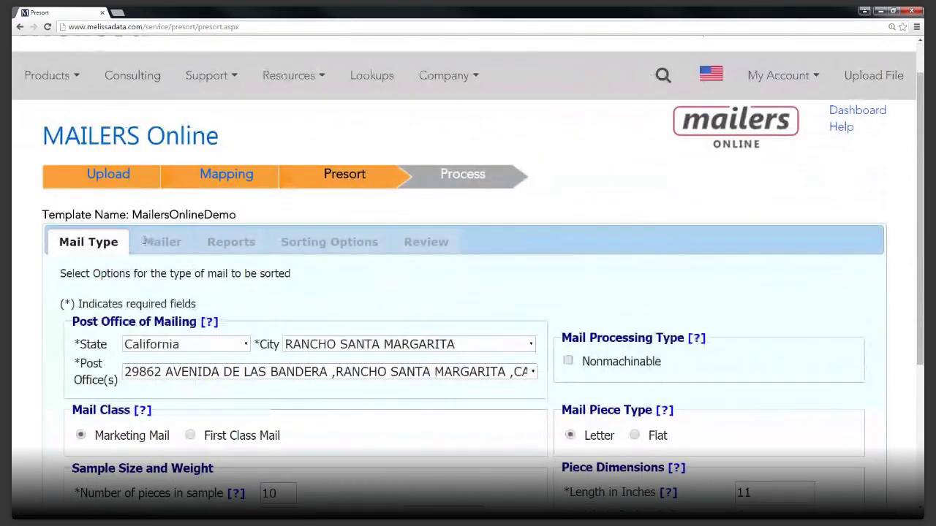
scroll(144, 245, "down", 1)
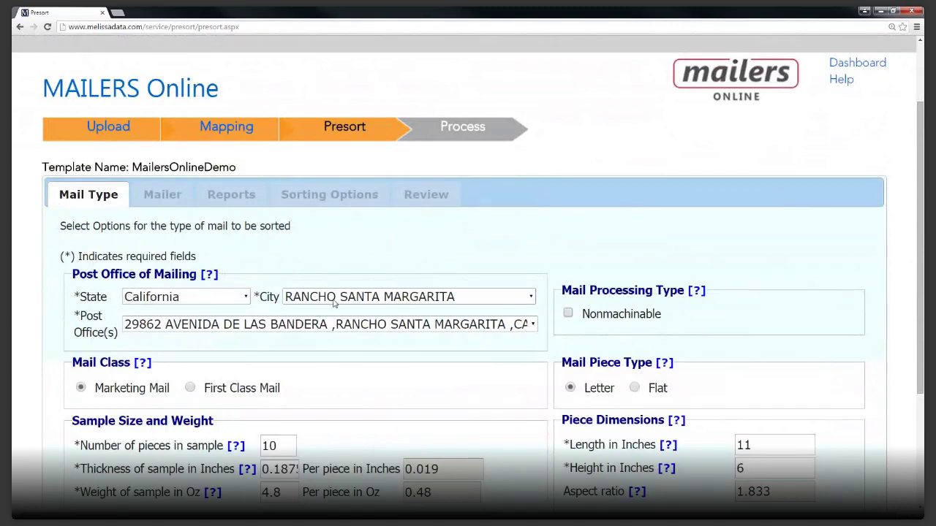
left_click(223, 327)
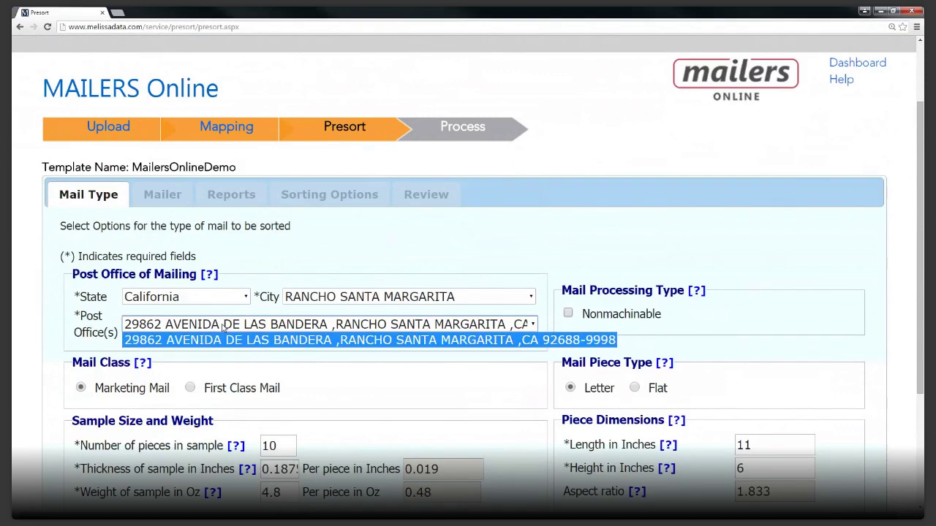
left_click(222, 326)
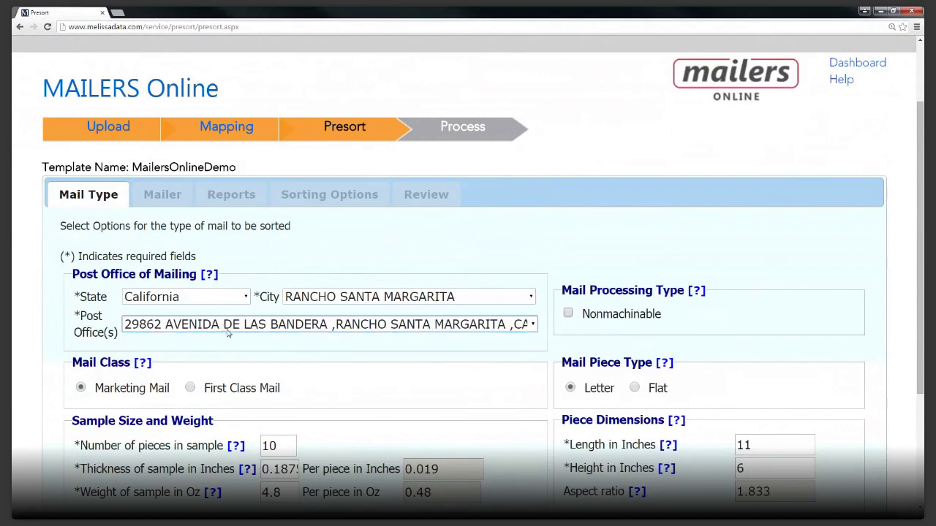
scroll(372, 376, "down", 1)
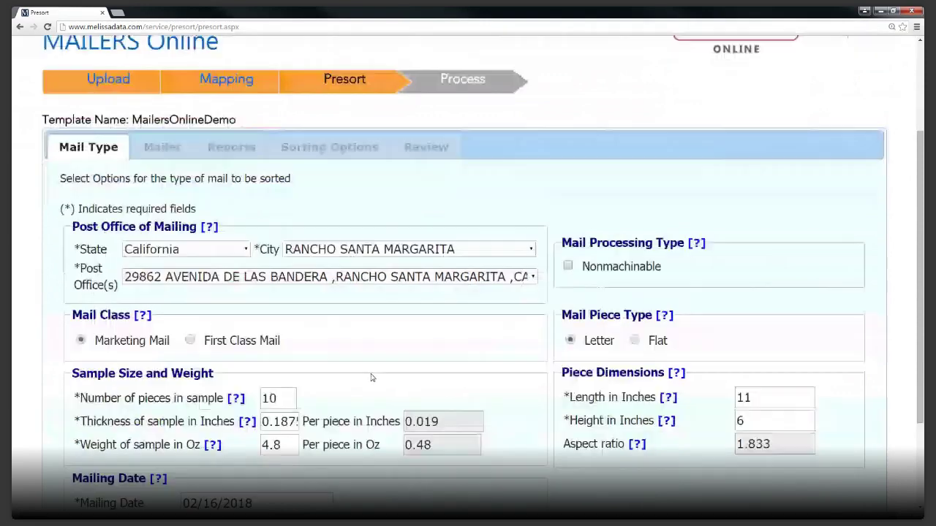
scroll(372, 376, "down", 1)
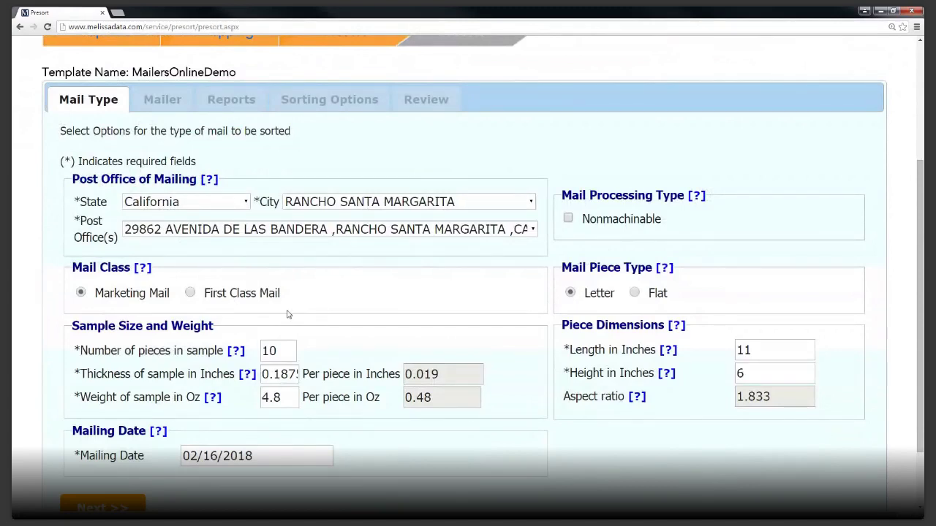
scroll(288, 313, "down", 1)
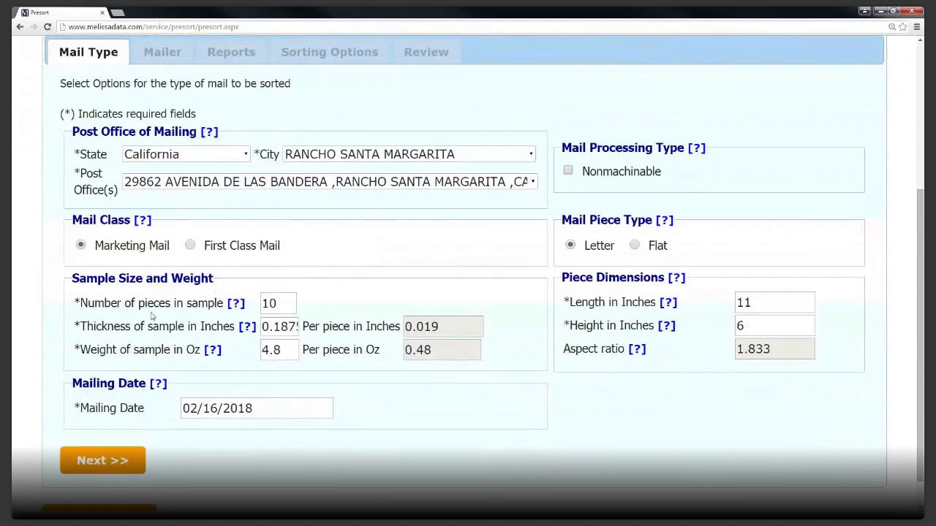
left_click(279, 305)
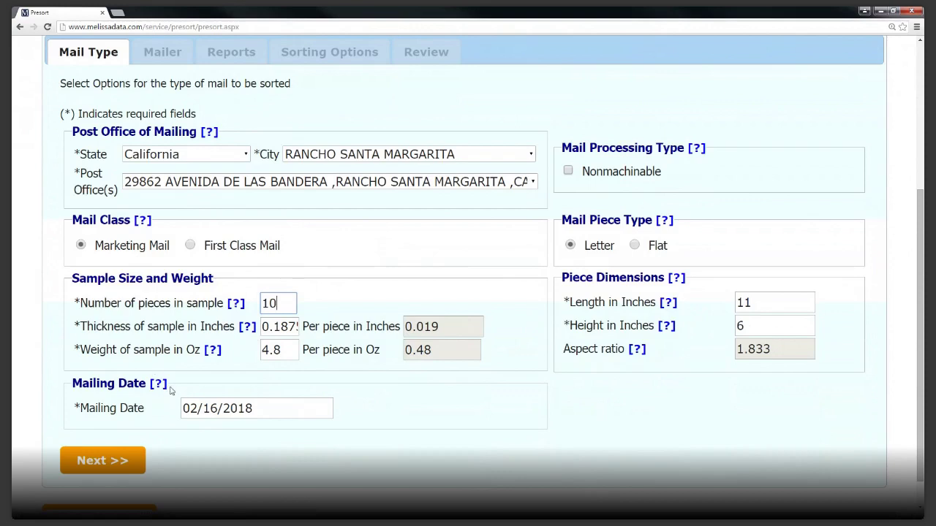
Set the mailing date to 02/20/2018 and continue to the mailer settings.
left_click(265, 407)
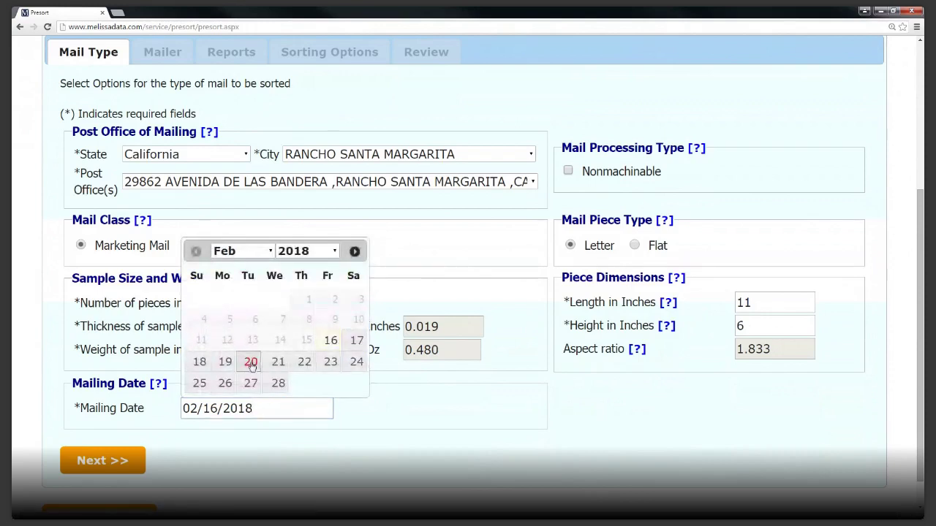
left_click(251, 363)
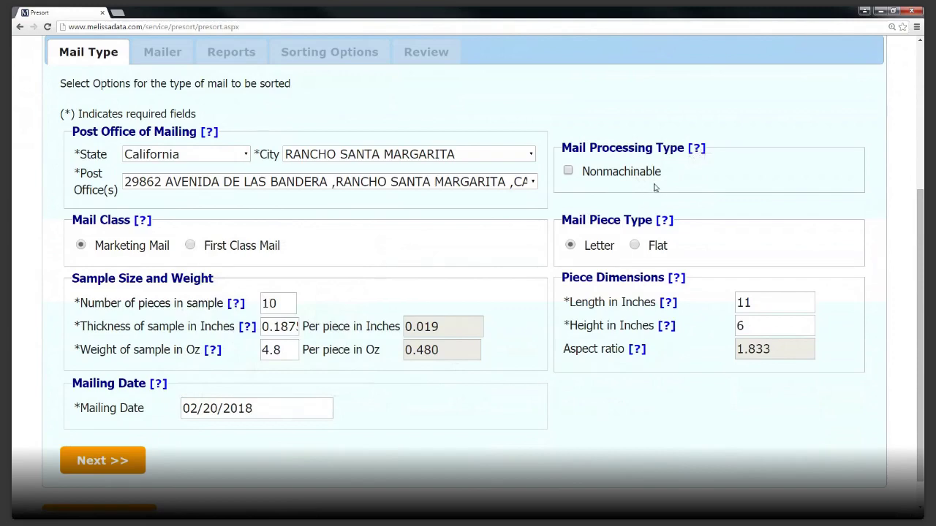
scroll(625, 207, "down", 1)
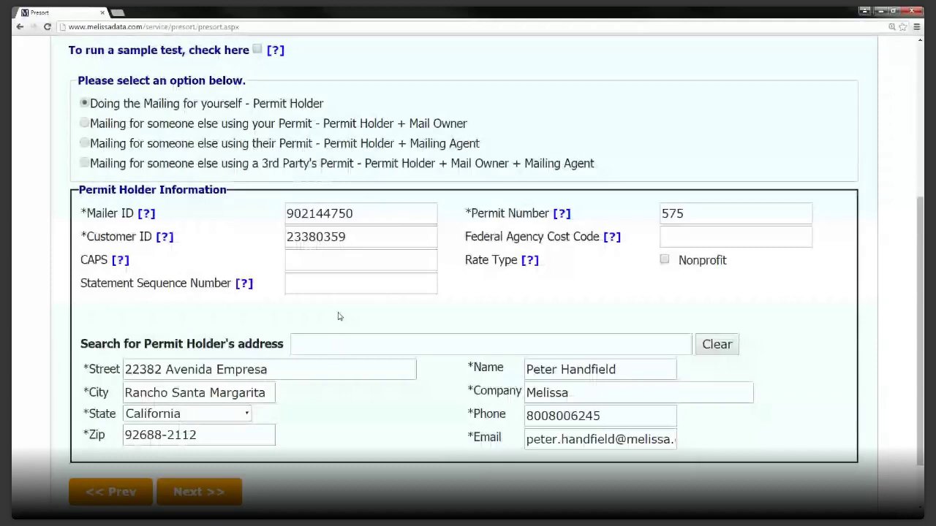
Review the mailer options and choose mailing for someone else using their permit, with Permit Holder + Mailing Agent.
scroll(338, 316, "up", 2)
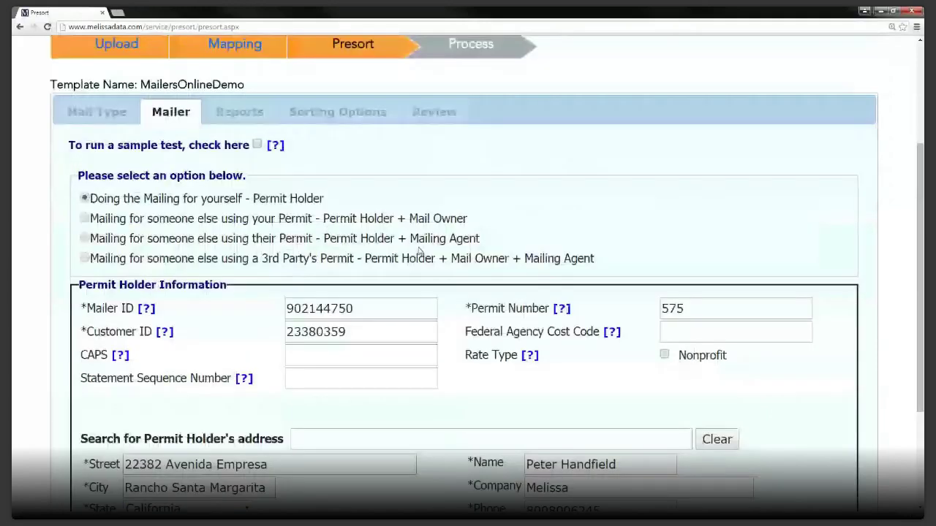
scroll(420, 253, "down", 1)
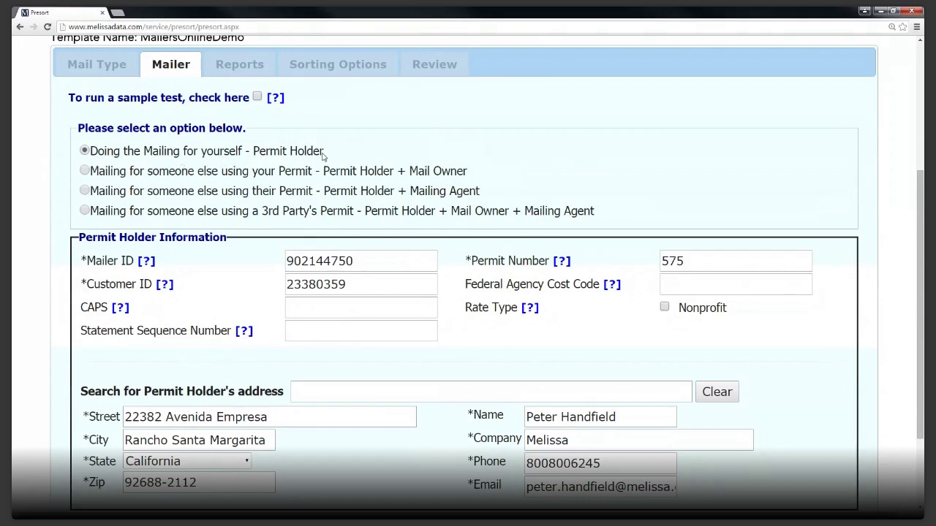
scroll(322, 155, "down", 1)
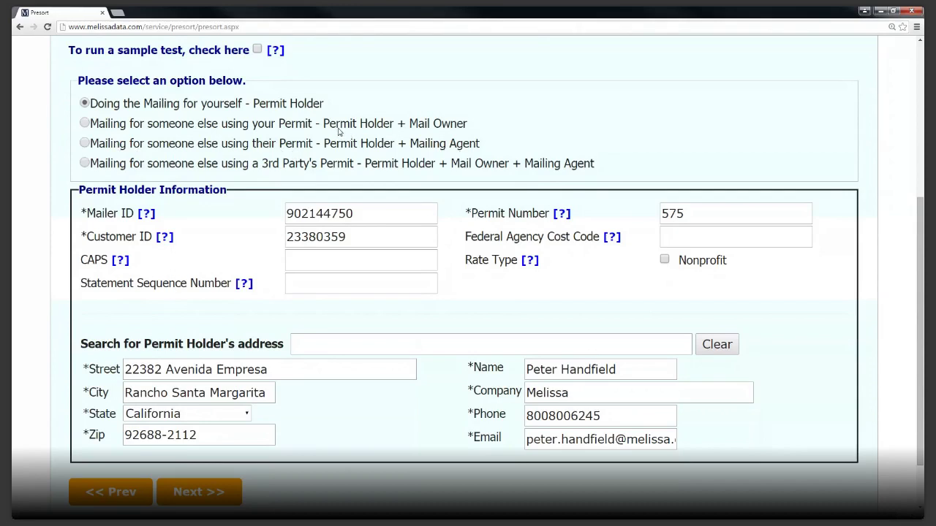
left_click(90, 146)
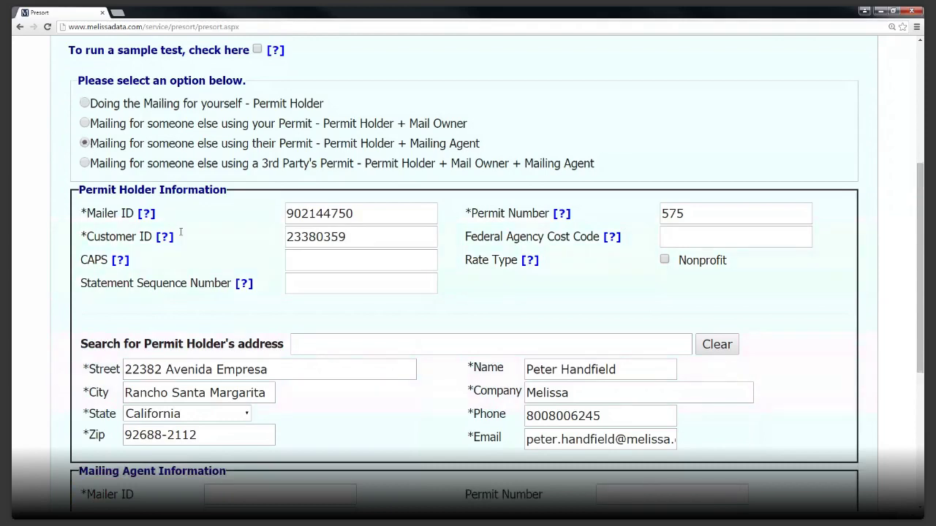
Choose doing the mailing for yourself as Permit Holder and continue to the reporting options.
scroll(216, 278, "down", 1)
scroll(305, 392, "down", 2)
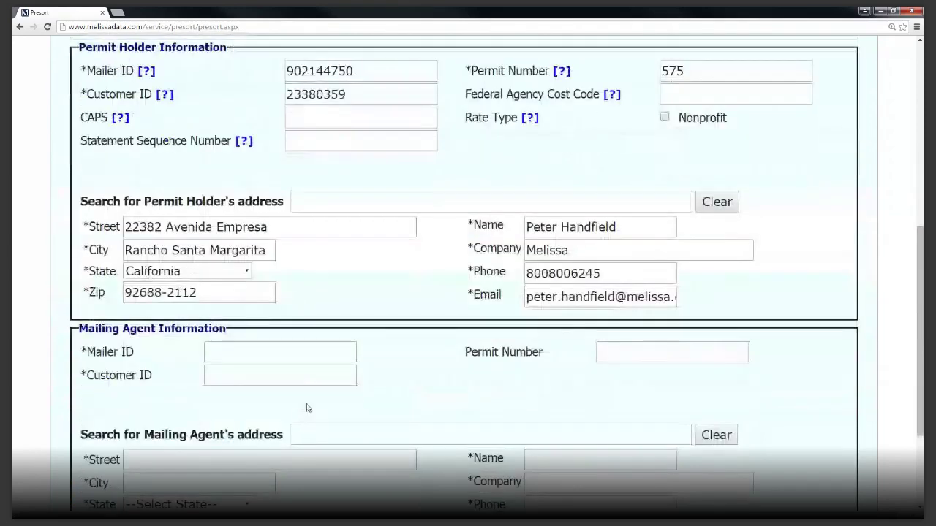
scroll(307, 407, "up", 3)
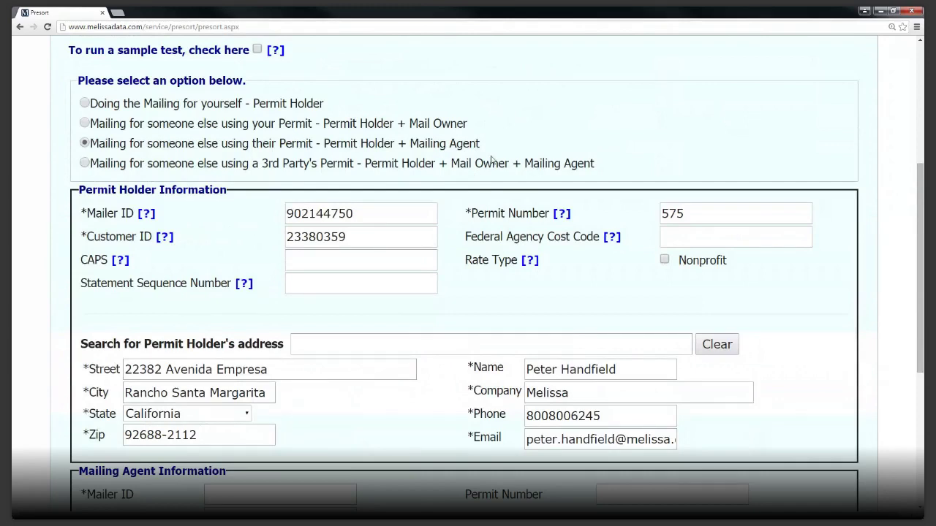
left_click(91, 103)
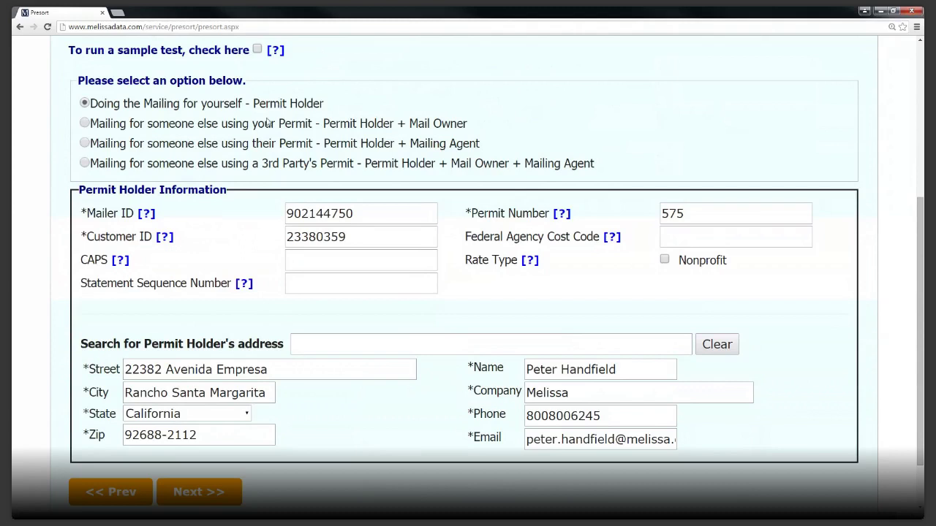
left_click(210, 492)
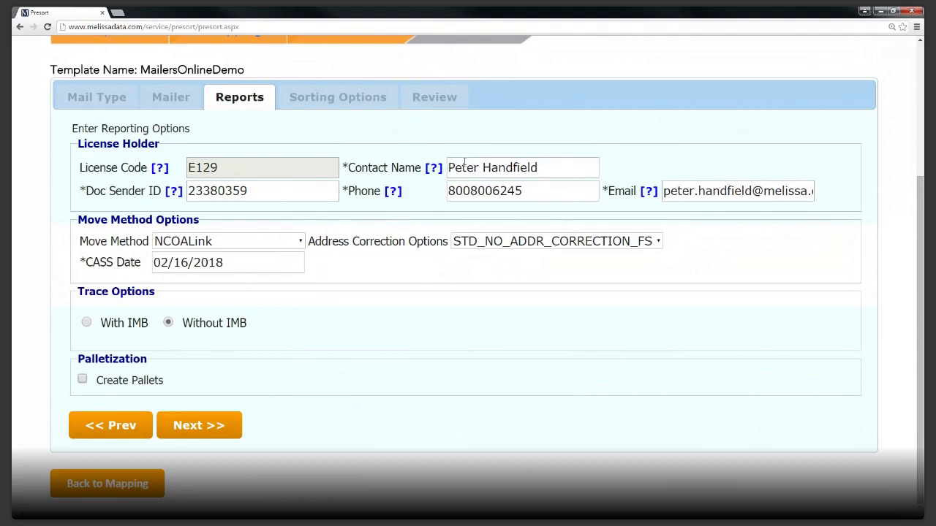
Compare the address correction options offered for the ACS and Multiple move methods.
left_click(548, 167)
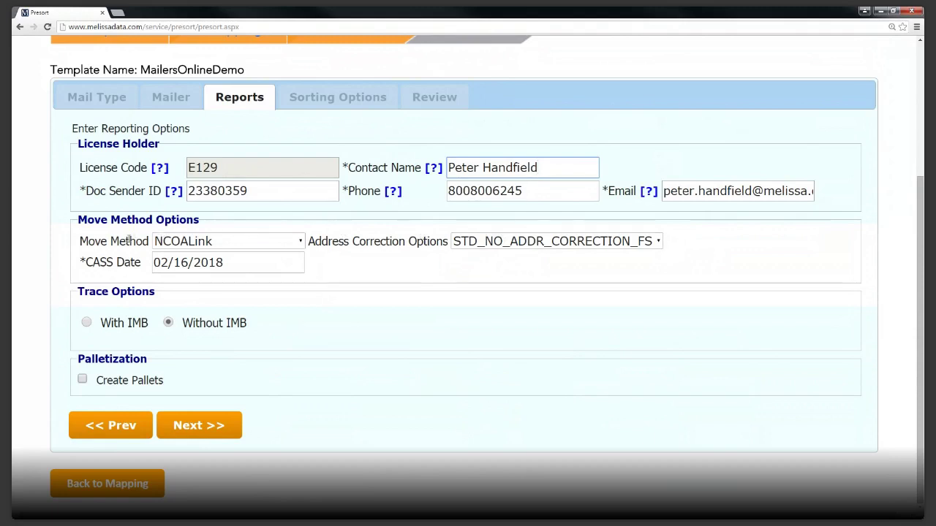
left_click(301, 243)
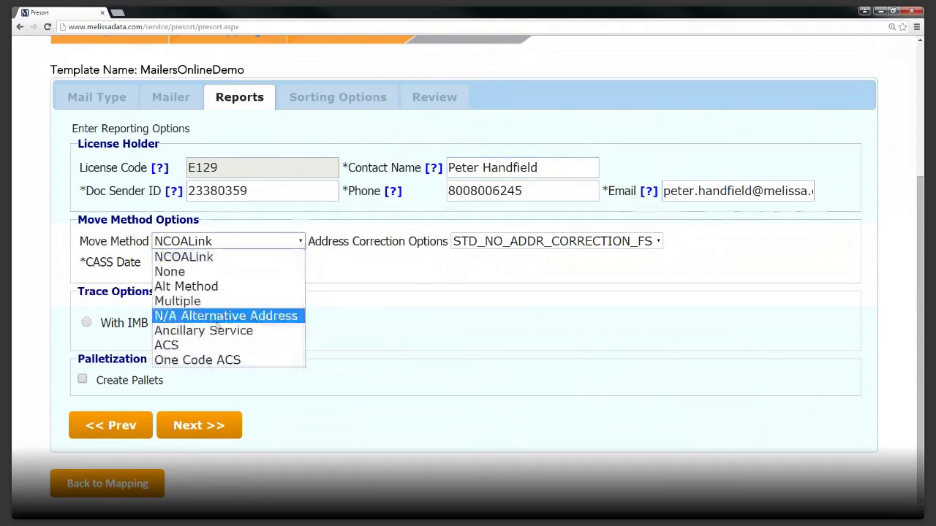
left_click(180, 347)
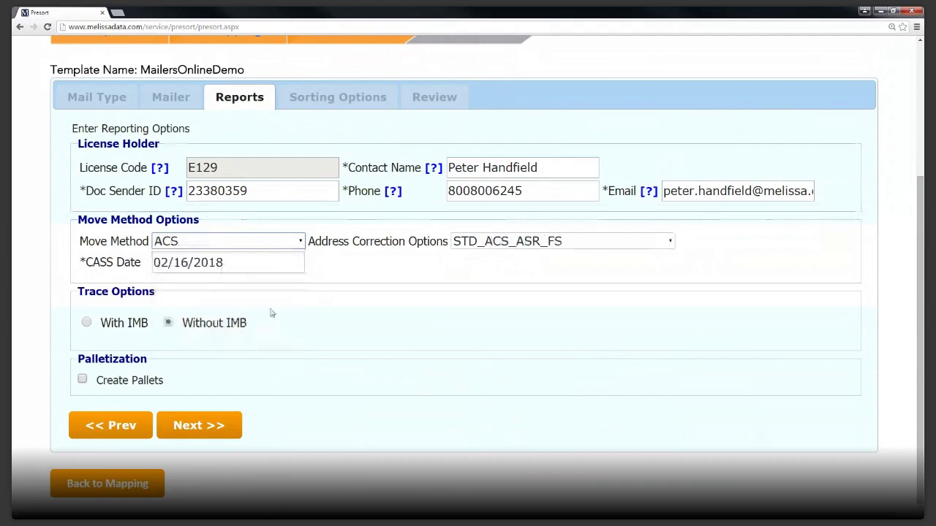
left_click(482, 246)
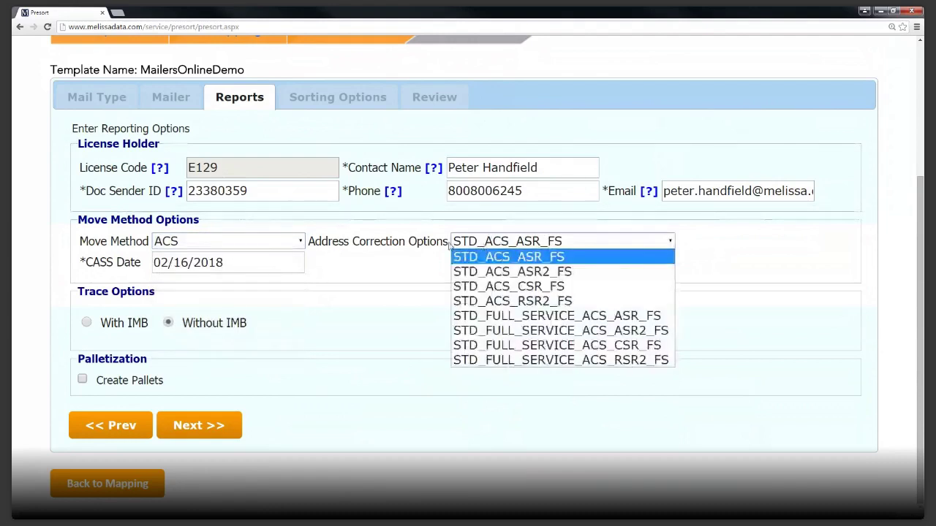
left_click(295, 241)
left_click(294, 241)
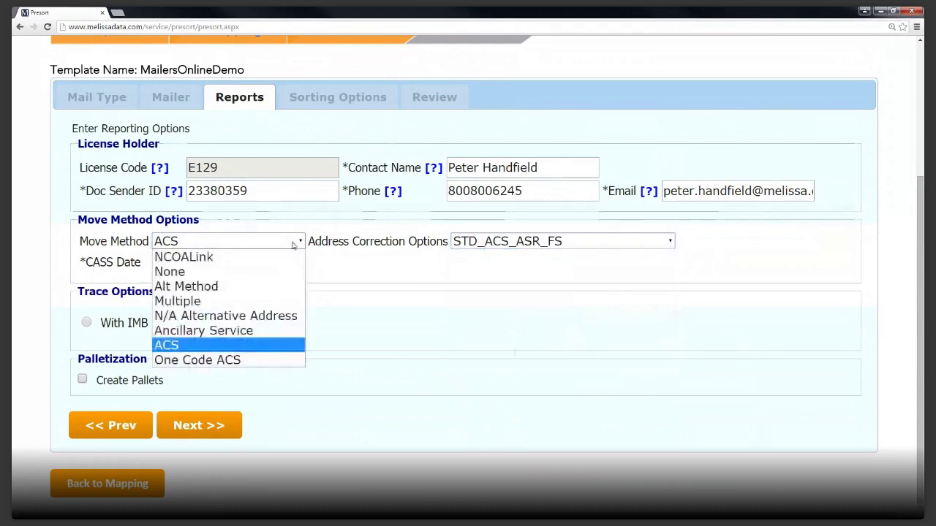
left_click(210, 300)
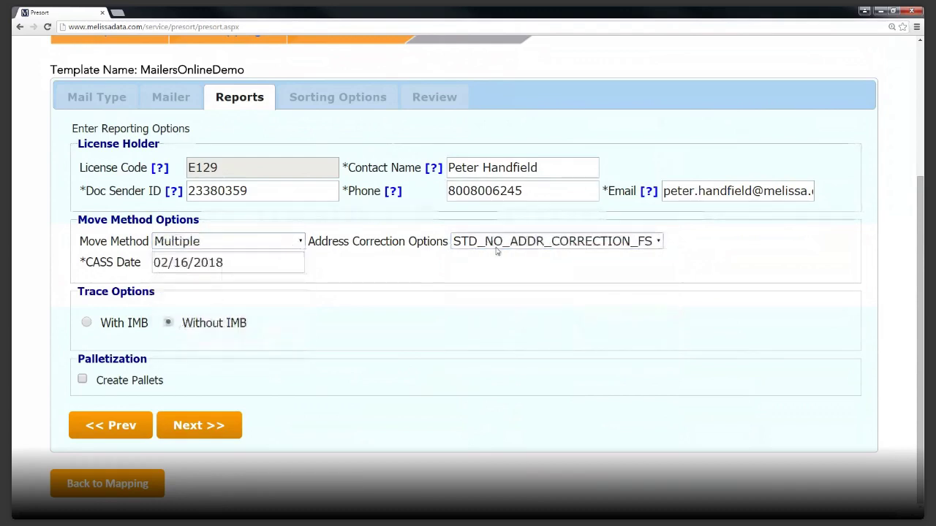
left_click(496, 251)
Set the move method to ACS with address correction option STD_FULL_SERVICE_ACS_ASR_FS, and continue to the sorting options.
left_click(299, 241)
left_click(300, 241)
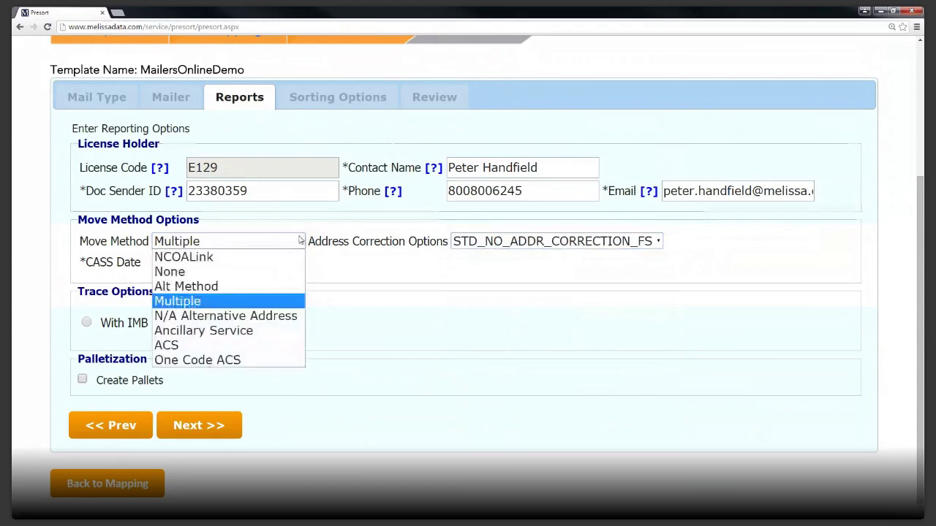
left_click(195, 345)
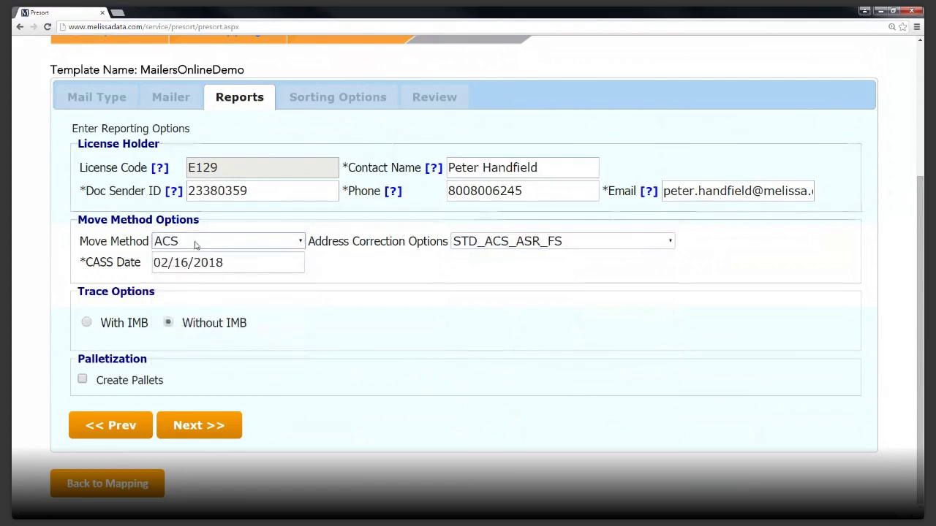
left_click(520, 245)
left_click(497, 316)
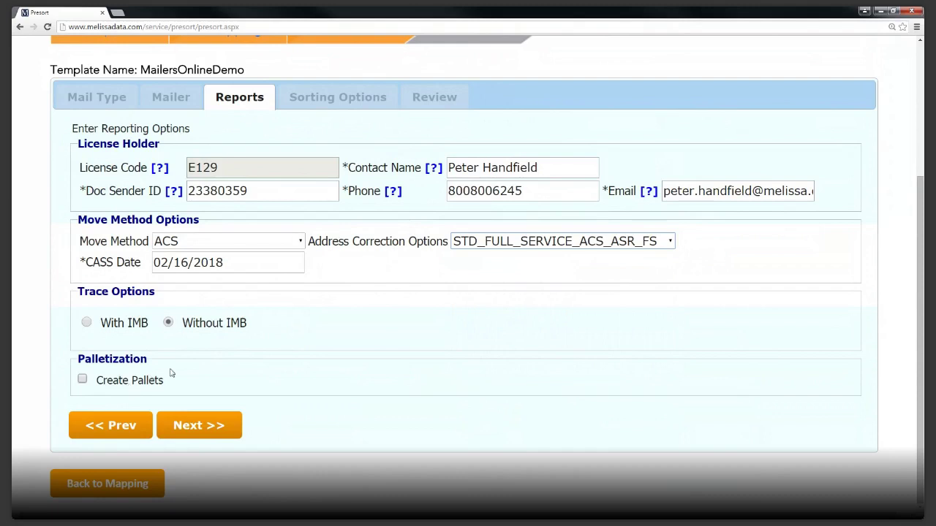
left_click(209, 433)
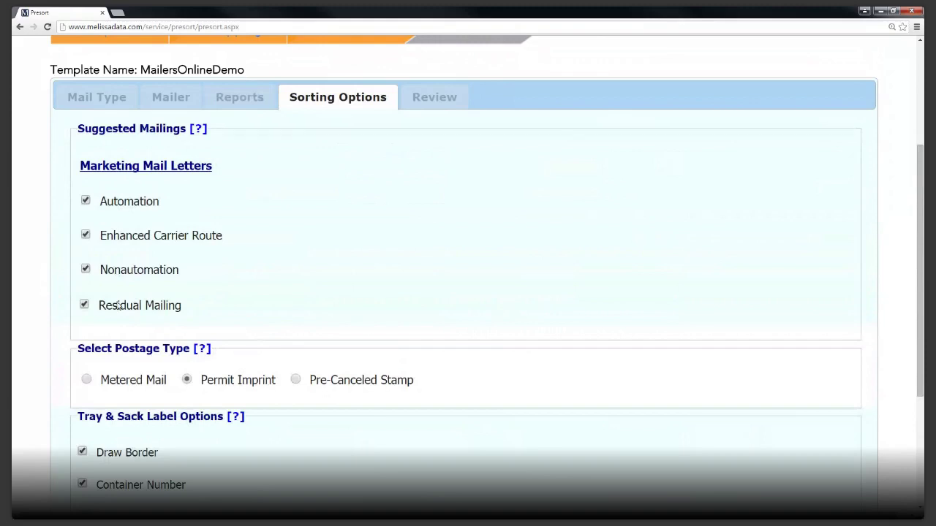
Exclude Enhanced Carrier Route from the suggested Marketing Mail letter mailings and continue to the review.
left_click(85, 235)
scroll(245, 259, "down", 1)
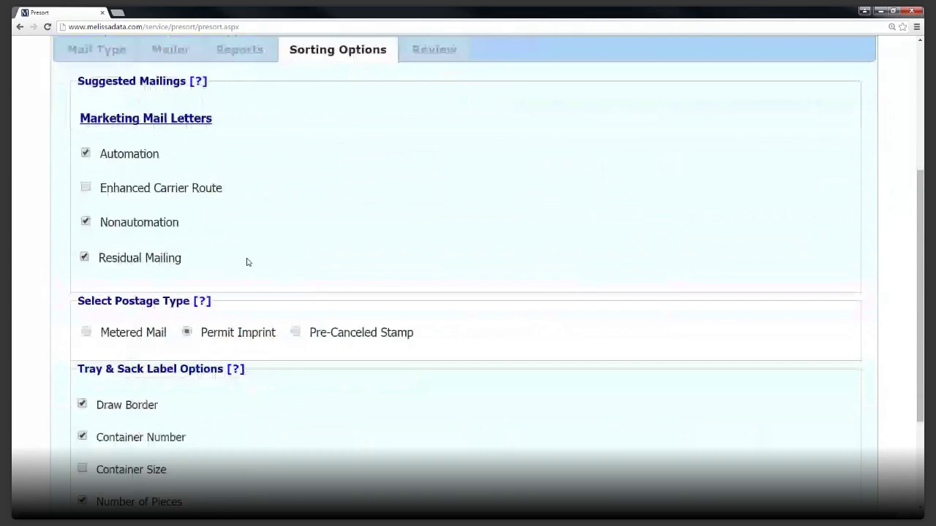
scroll(246, 271, "down", 1)
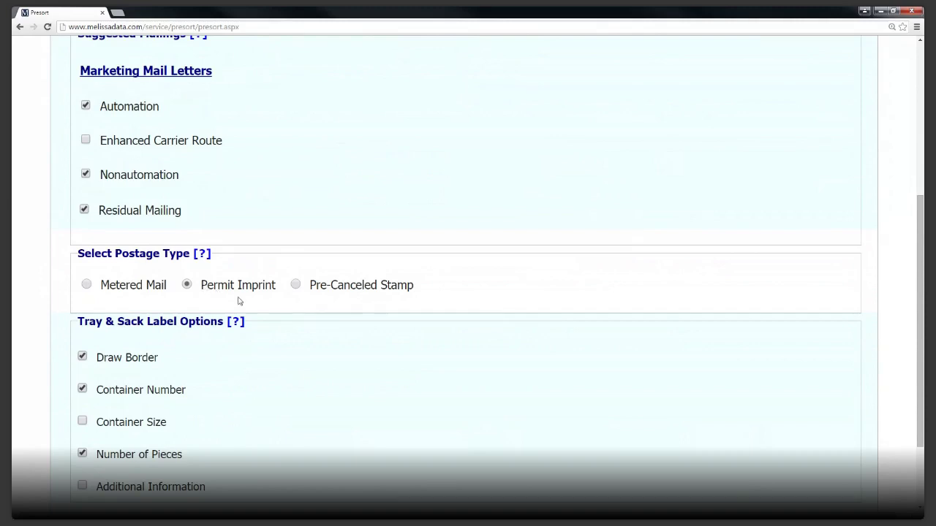
scroll(238, 301, "down", 1)
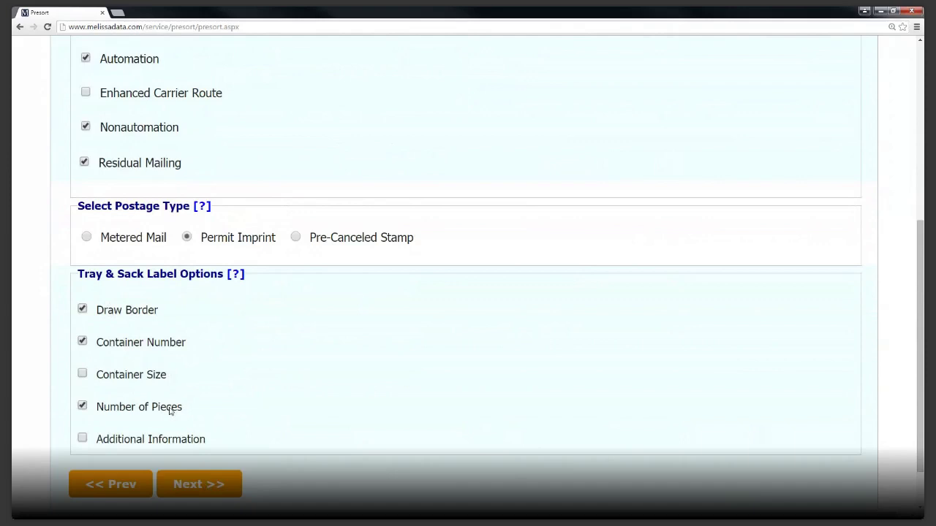
left_click(208, 485)
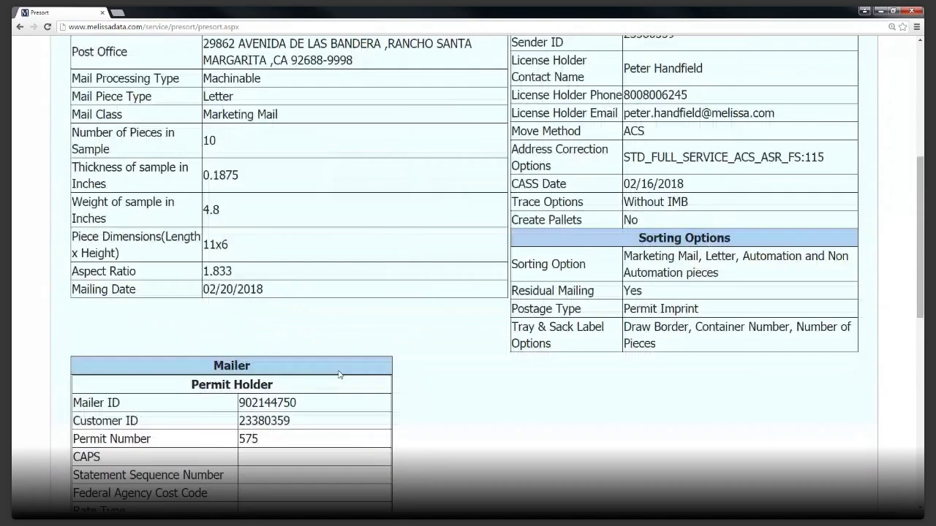
Review the summary of the mail type, reports, sorting options and permit holder settings through to the job name section.
scroll(338, 374, "up", 1)
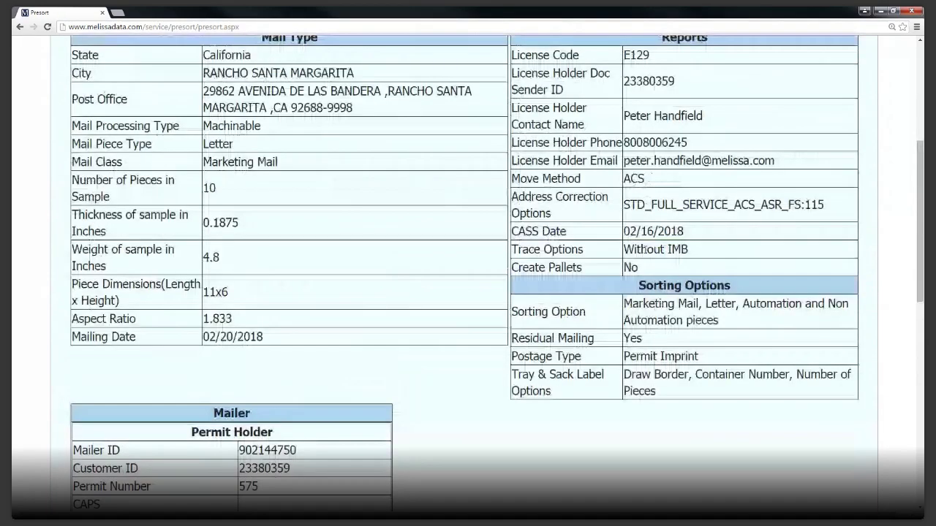
scroll(381, 238, "up", 1)
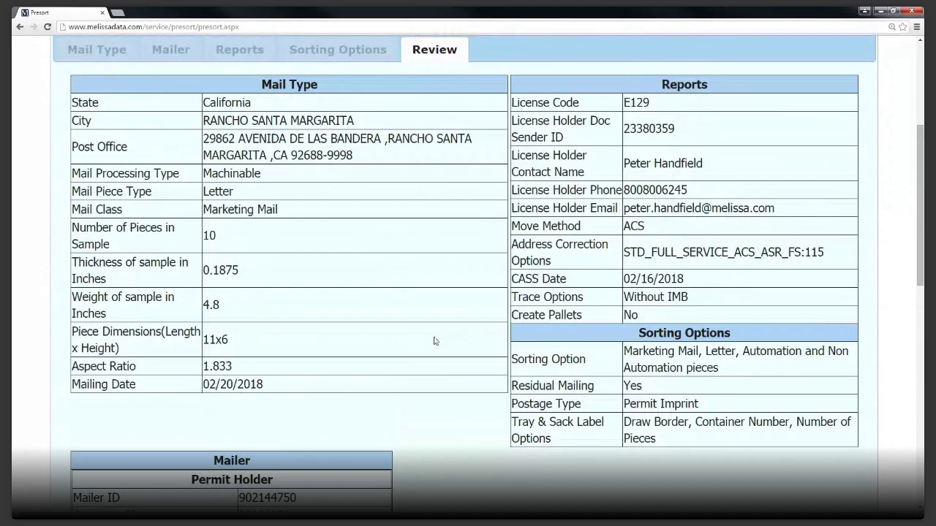
scroll(434, 341, "down", 1)
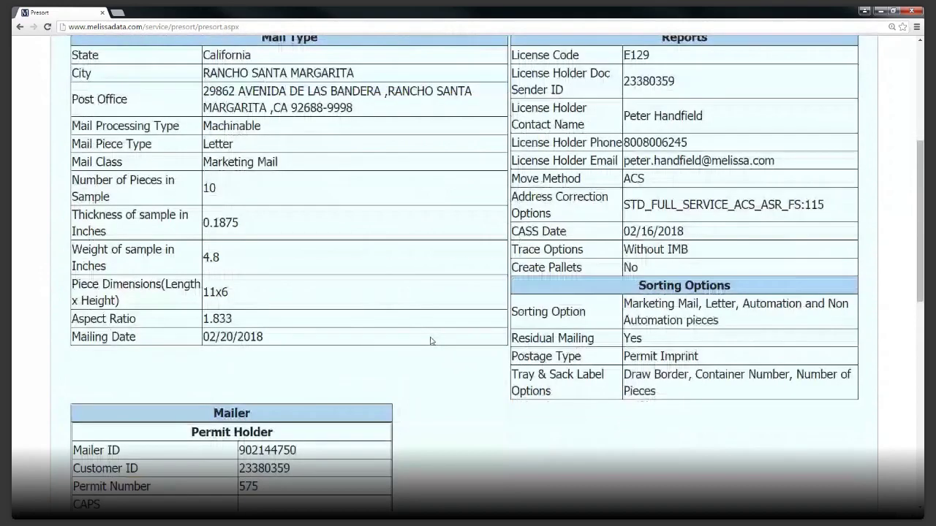
scroll(430, 341, "down", 1)
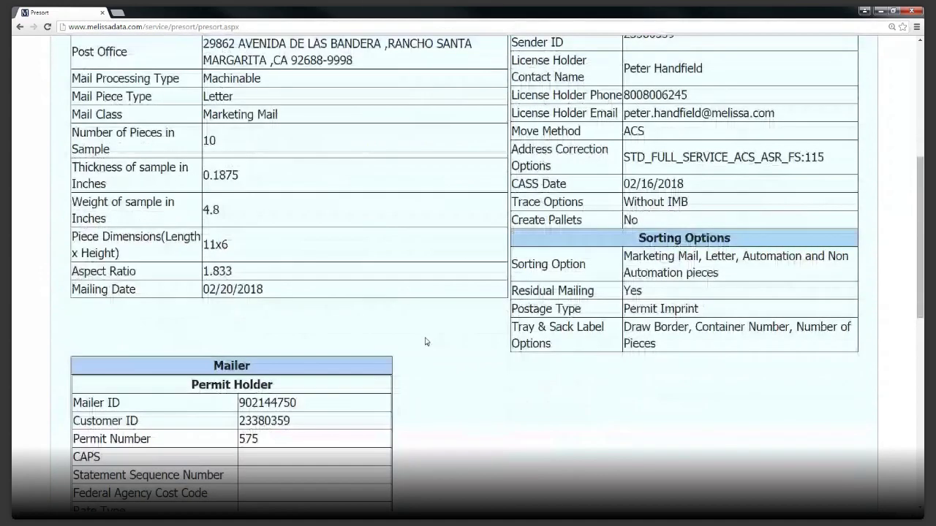
scroll(426, 341, "down", 2)
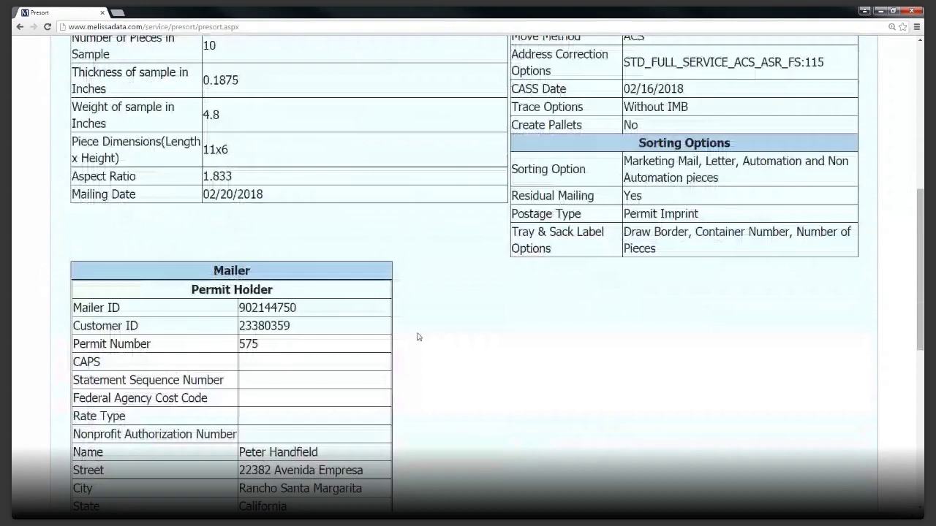
scroll(418, 337, "down", 7)
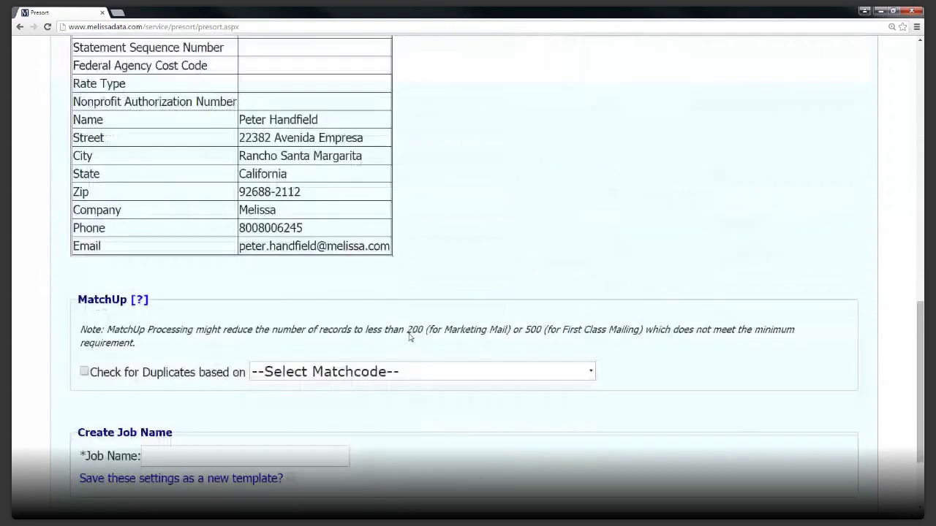
scroll(410, 336, "down", 3)
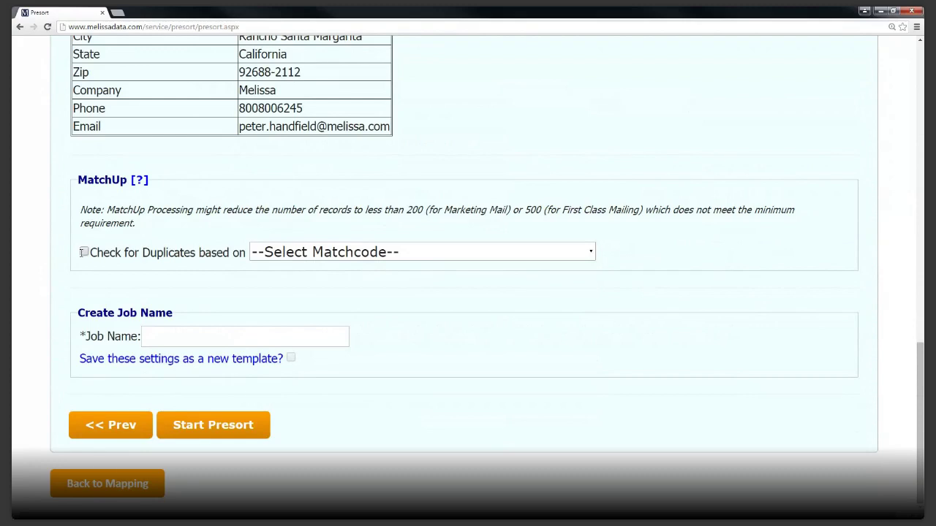
Turn on the duplicate check to view its matchcode choices, and turn it back off.
left_click(84, 252)
left_click(283, 251)
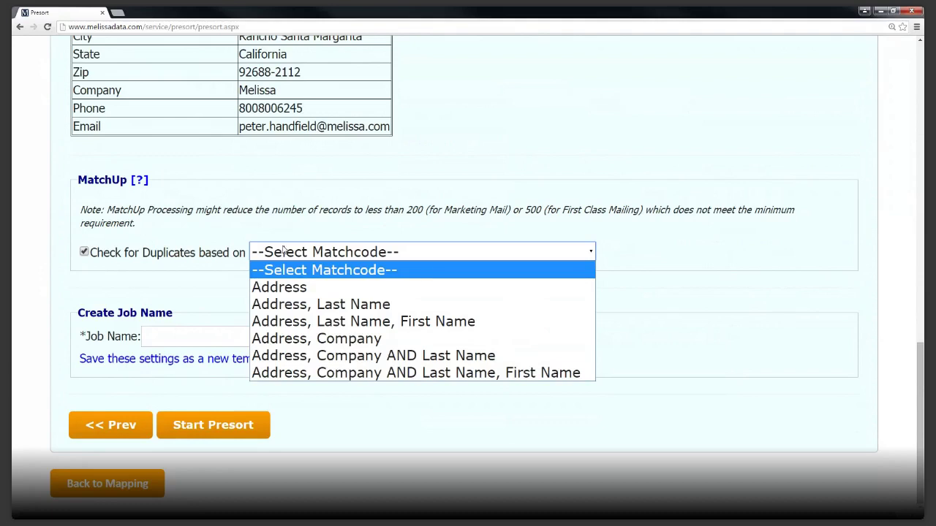
left_click(284, 250)
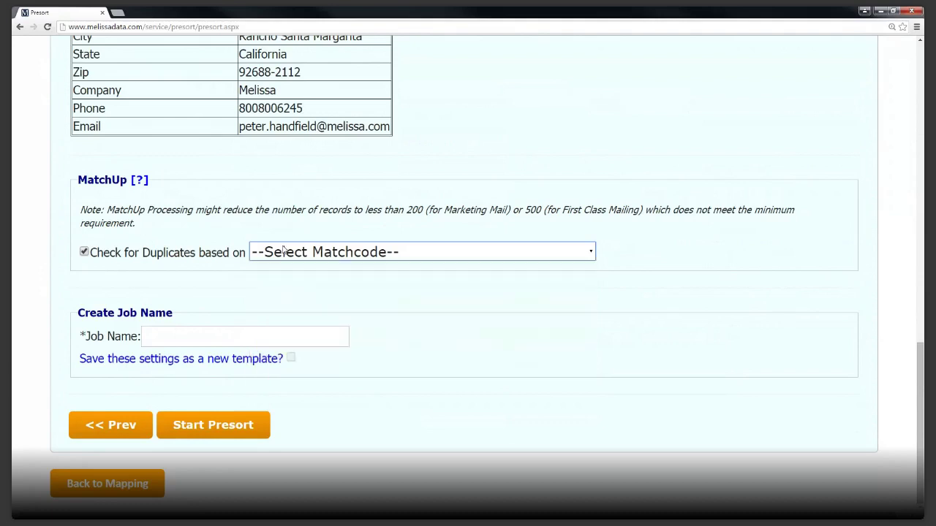
left_click(84, 252)
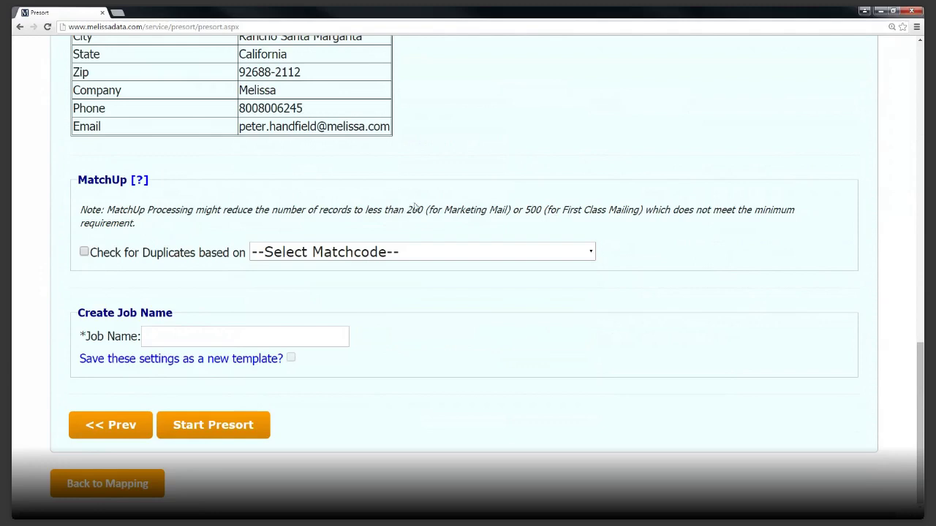
Name the job MailersOnlineDemo1 without saving the settings as a new template, and start the presort.
left_click(217, 333)
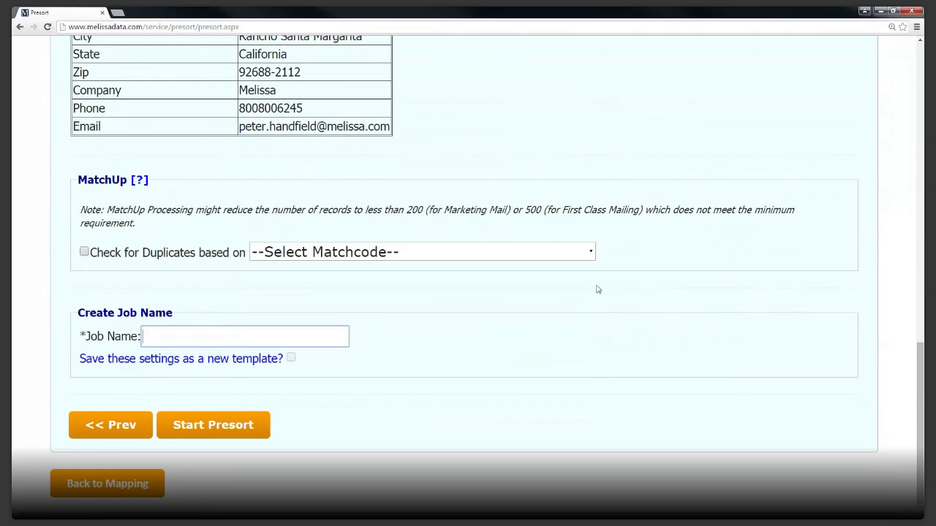
type("MailersOnli")
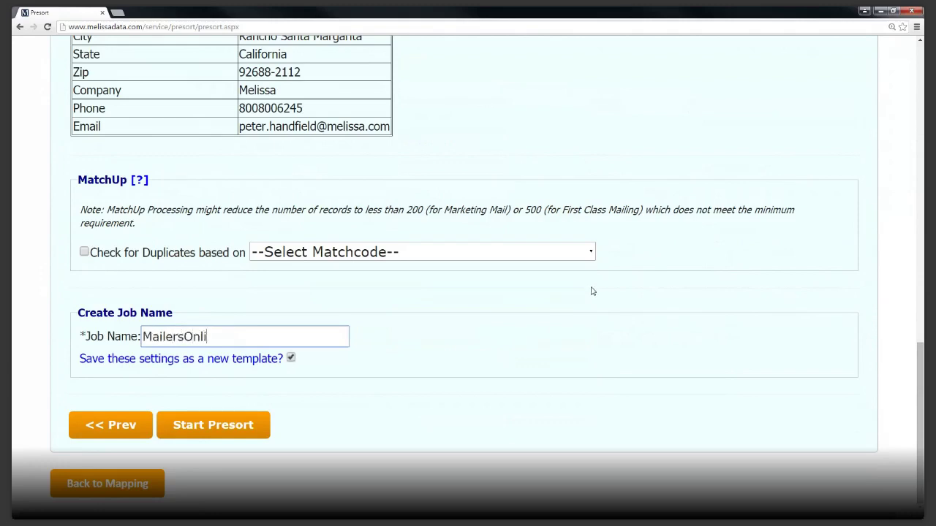
type("neDemo1")
left_click(291, 359)
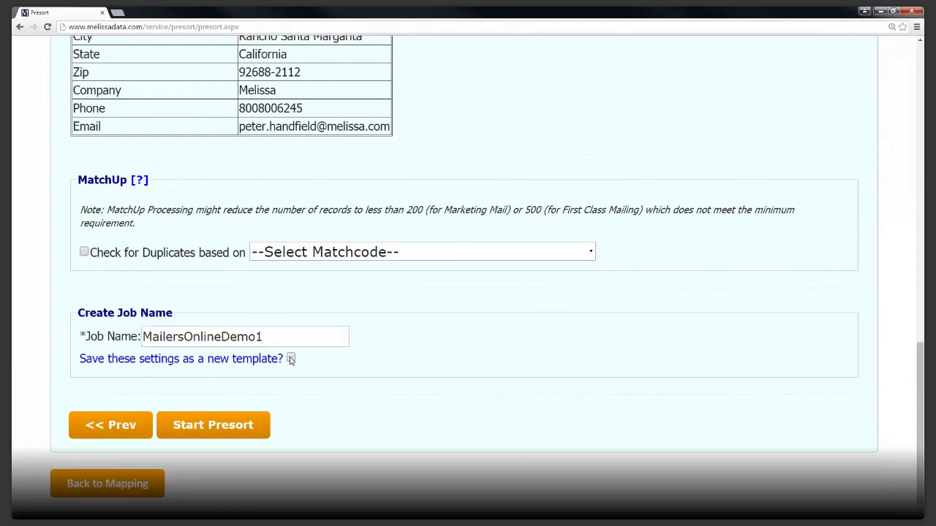
left_click(210, 428)
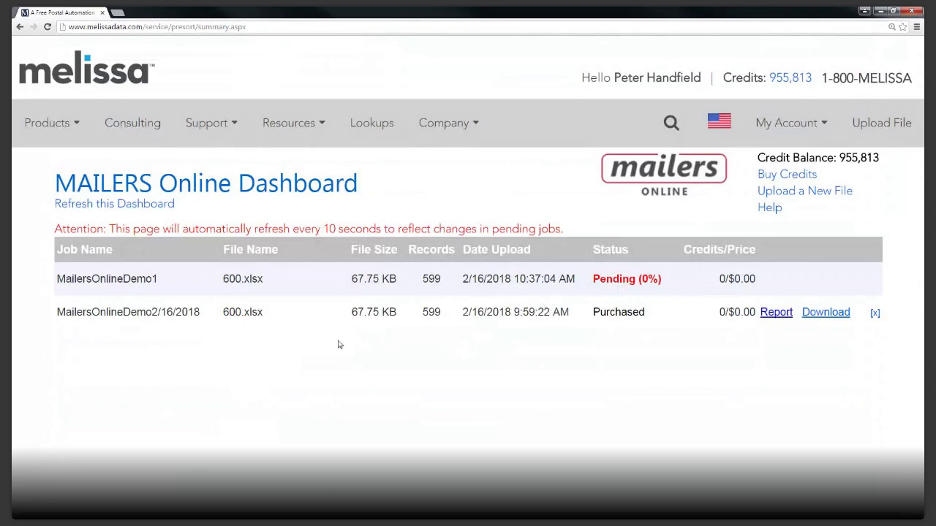
Reload the job dashboard and open the report of the purchased job MailersOnlineDemo2/16/2018.
right_click(292, 334)
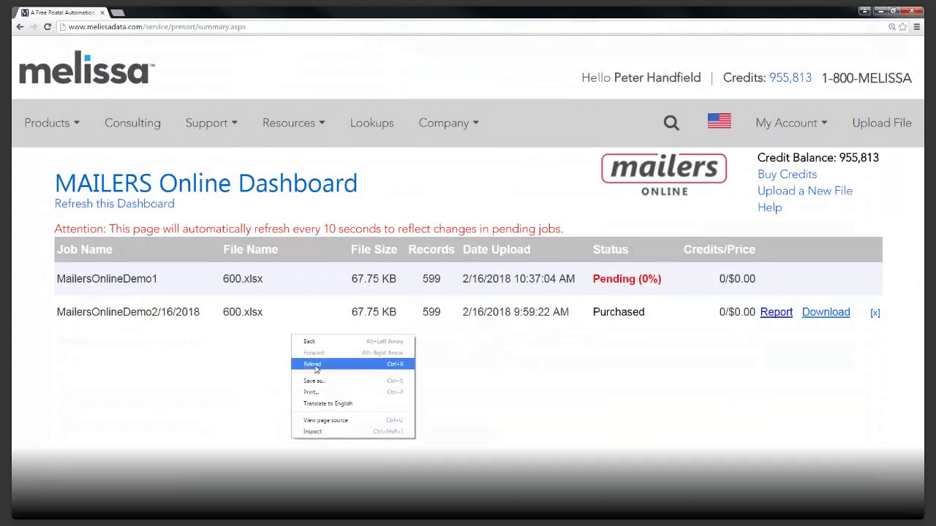
left_click(313, 364)
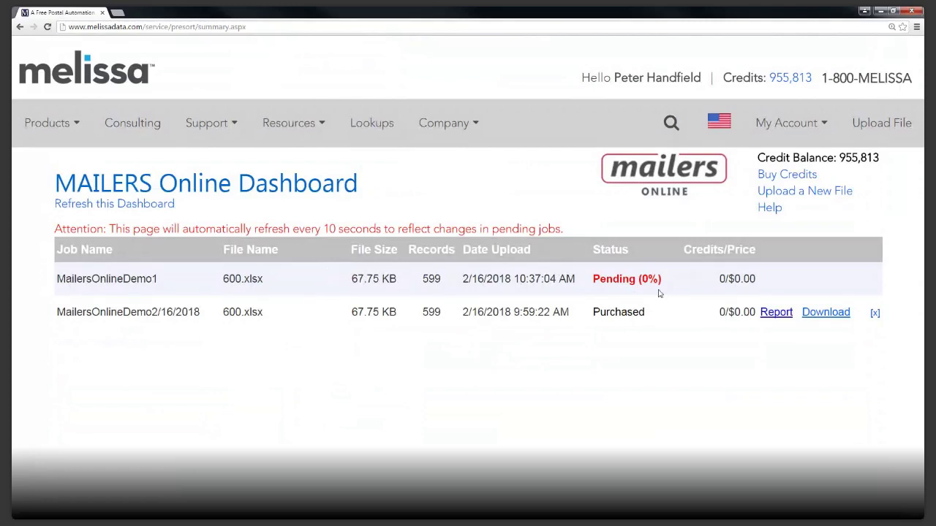
left_click(769, 315)
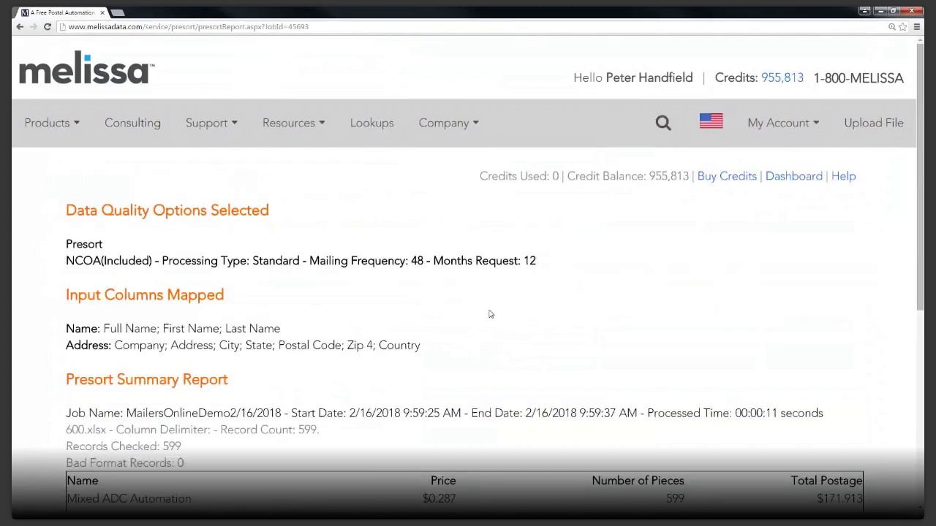
Review the presort summary, NCOA status and credit cost details in the job report, and download the job's result package.
scroll(493, 311, "down", 1)
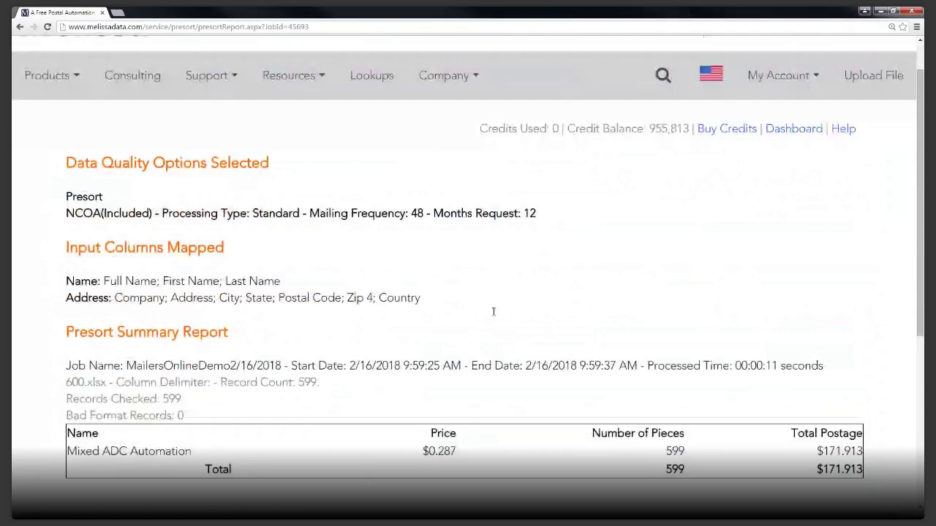
scroll(493, 311, "down", 3)
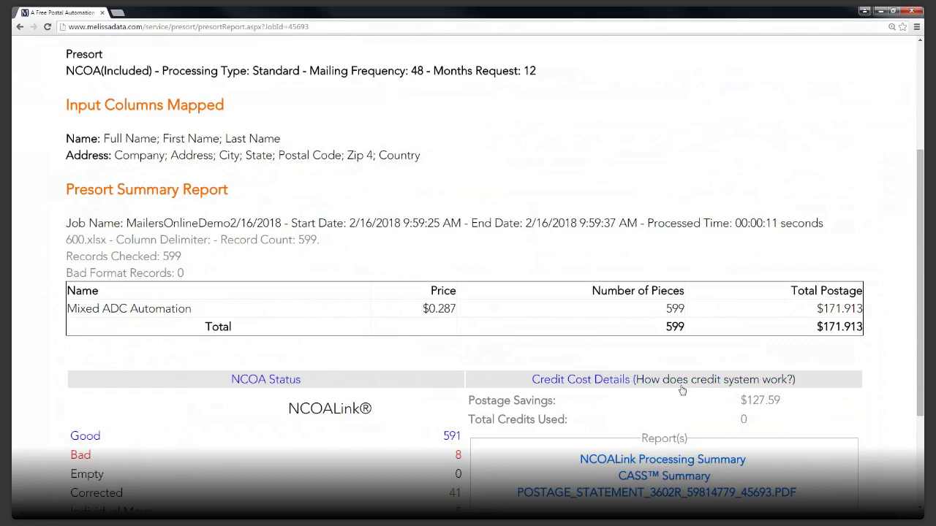
scroll(463, 377, "down", 1)
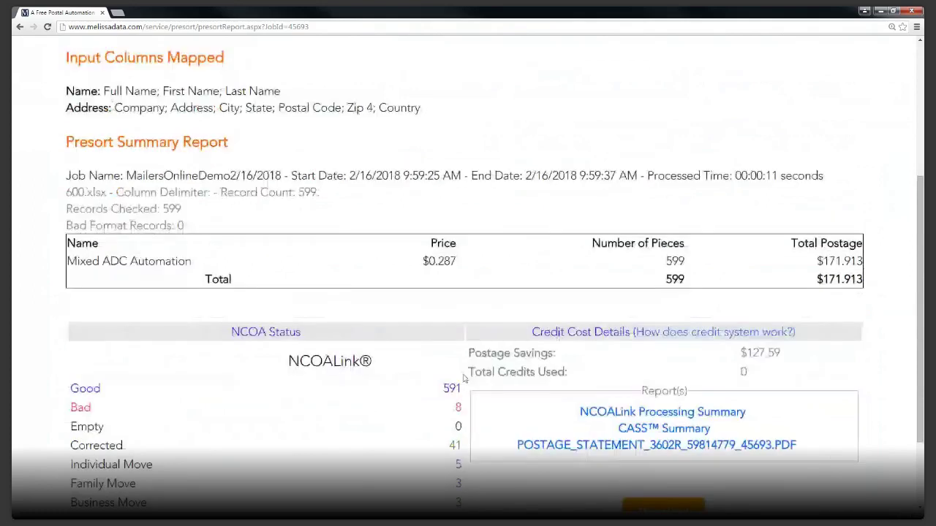
scroll(463, 377, "down", 2)
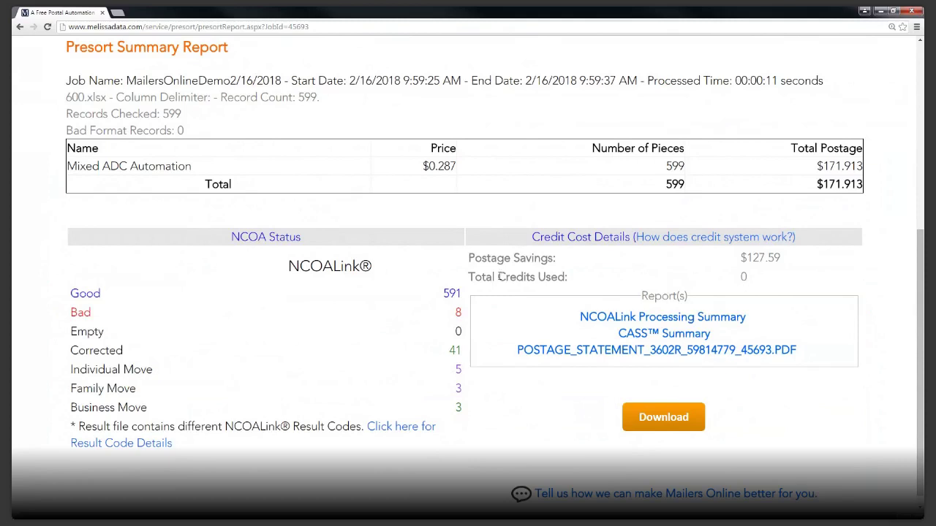
left_click(660, 418)
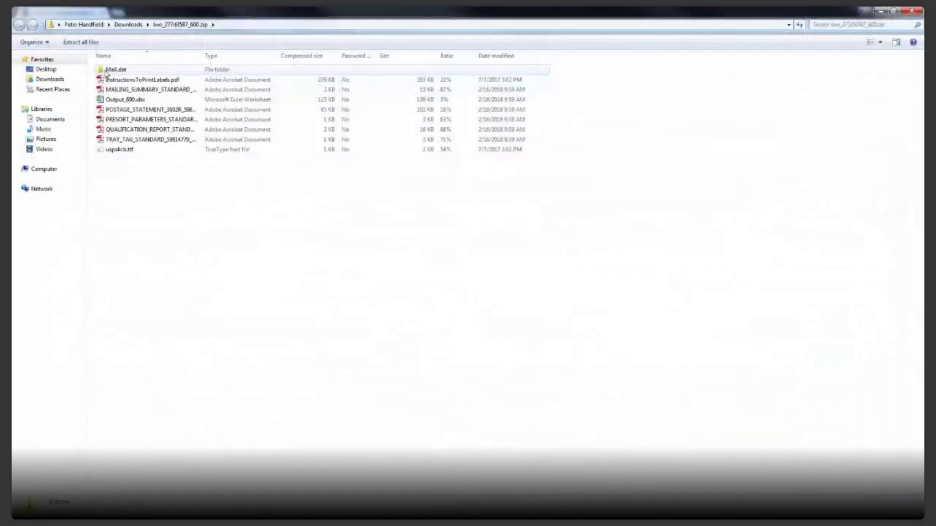
Look over the downloaded package's label instructions, mailing summary, postage statement, presort parameters, qualification report, tray tag and font files.
left_click(202, 83)
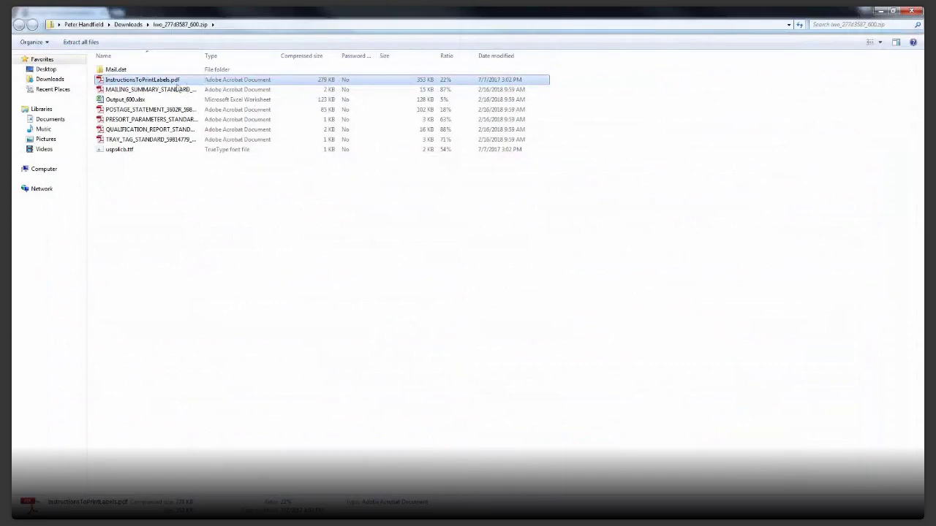
left_click(178, 89)
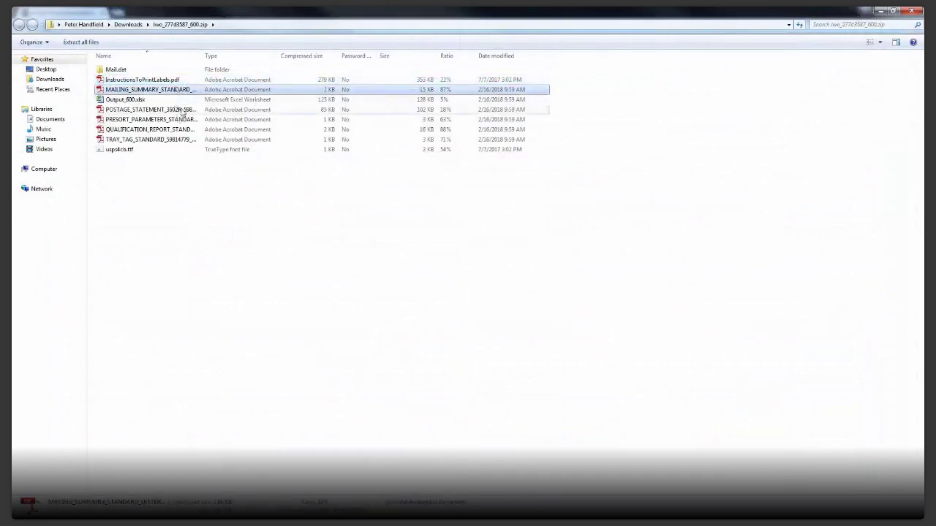
left_click(181, 111)
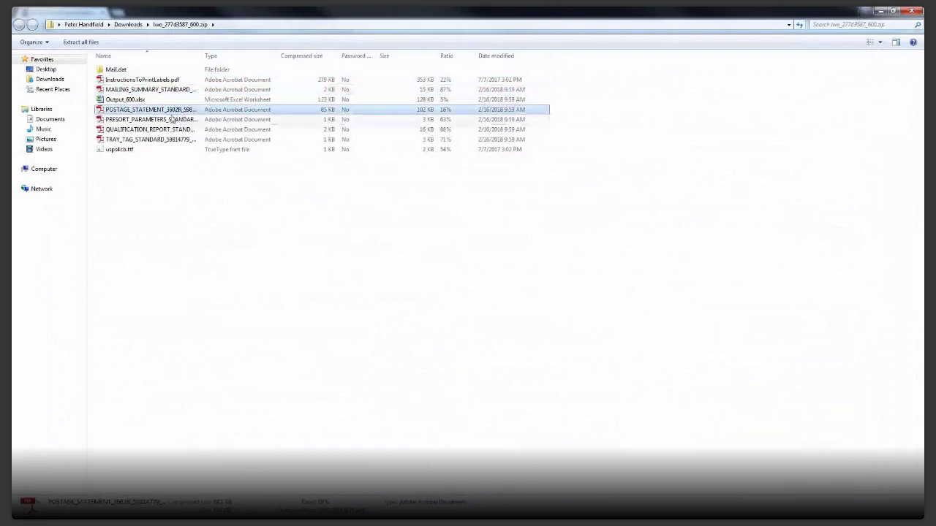
left_click(167, 122)
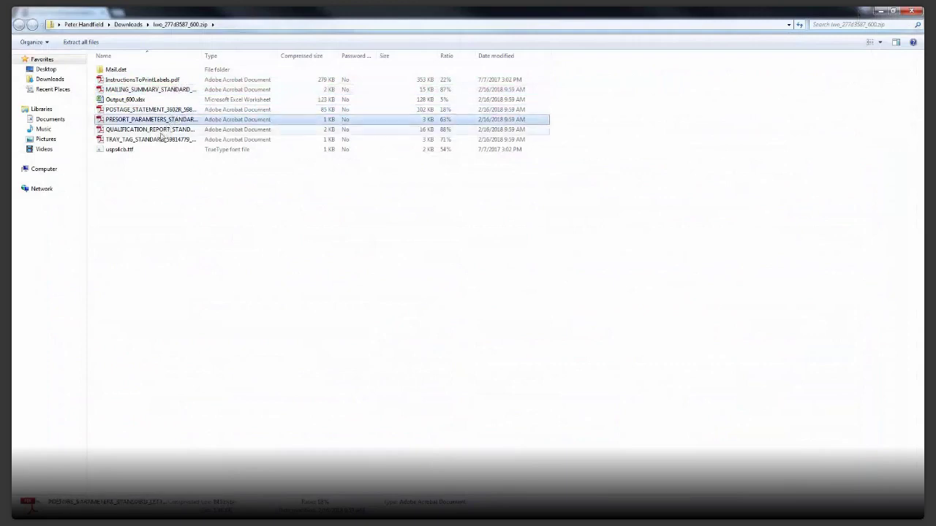
left_click(156, 131)
left_click(157, 140)
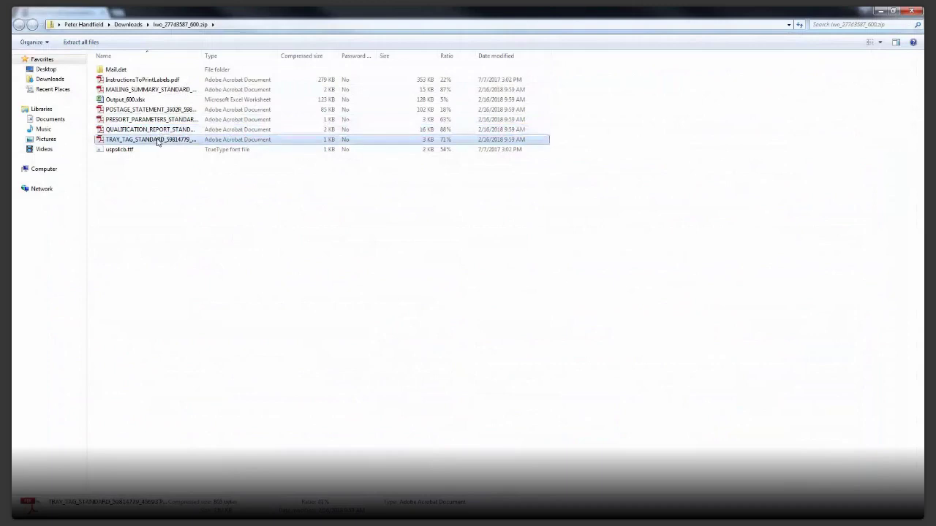
left_click(120, 150)
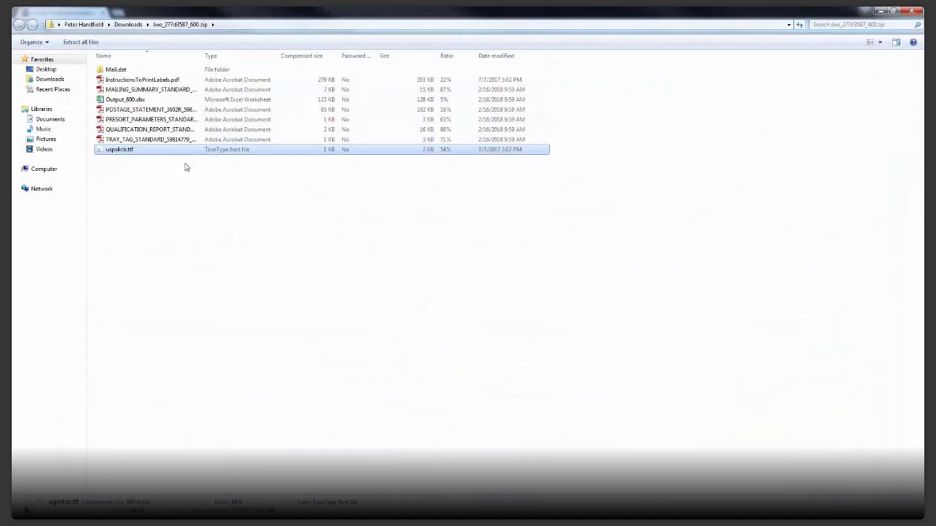
Open Output_600.xlsx from the downloaded package in Excel and examine its columns from MD_SeqNum through to MD_Results.
left_click(133, 100)
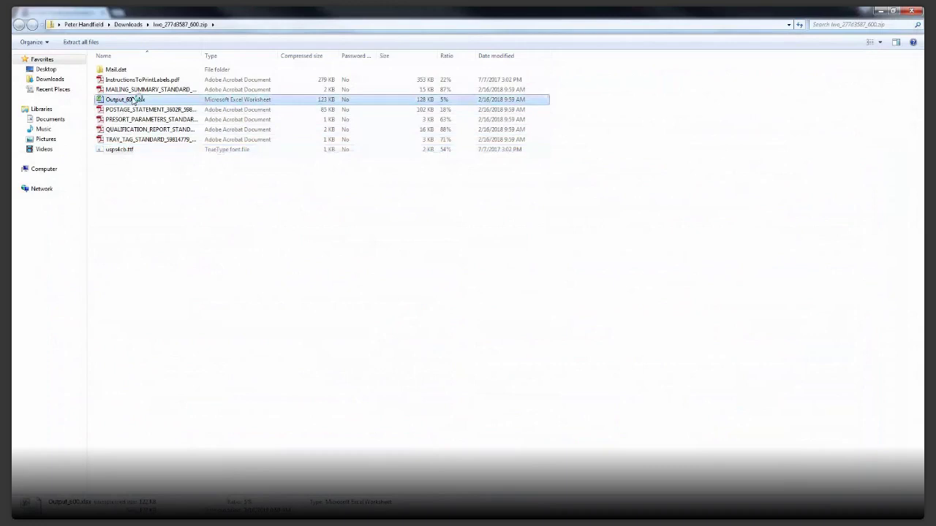
double_click(134, 101)
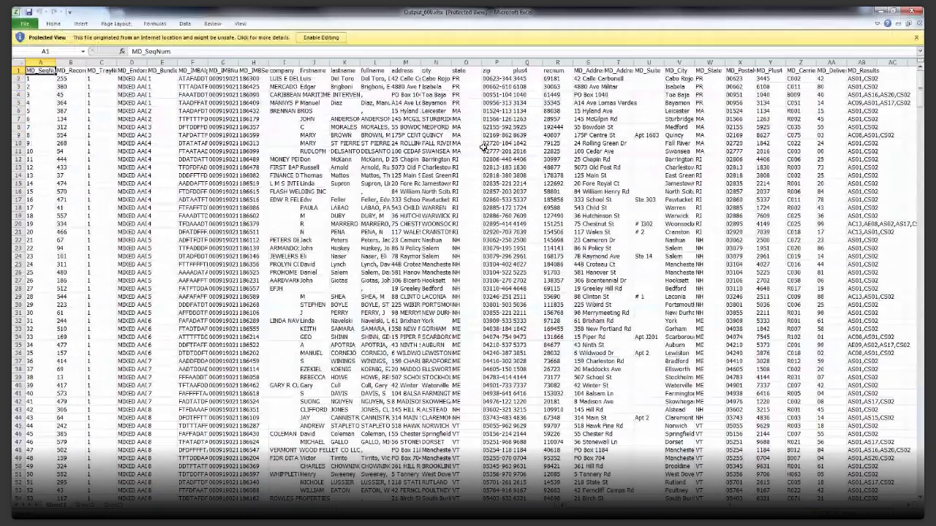
scroll(25, 65, "up", 2, "ctrl")
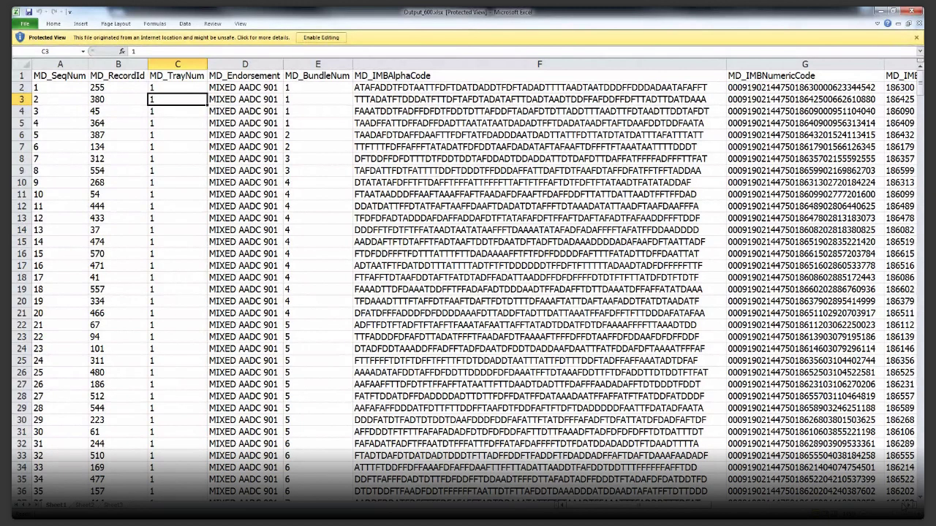
scroll(467, 278, "right", 3)
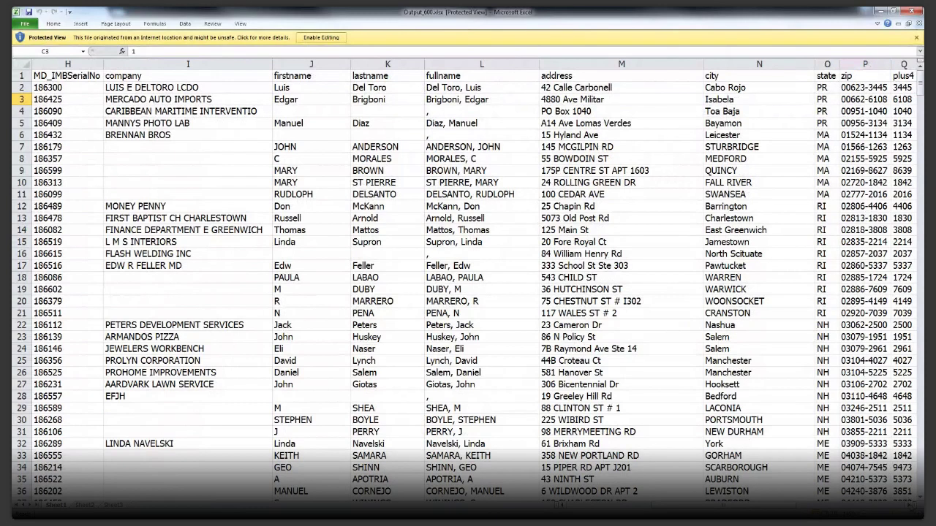
scroll(475, 280, "right", 1)
scroll(475, 281, "right", 1)
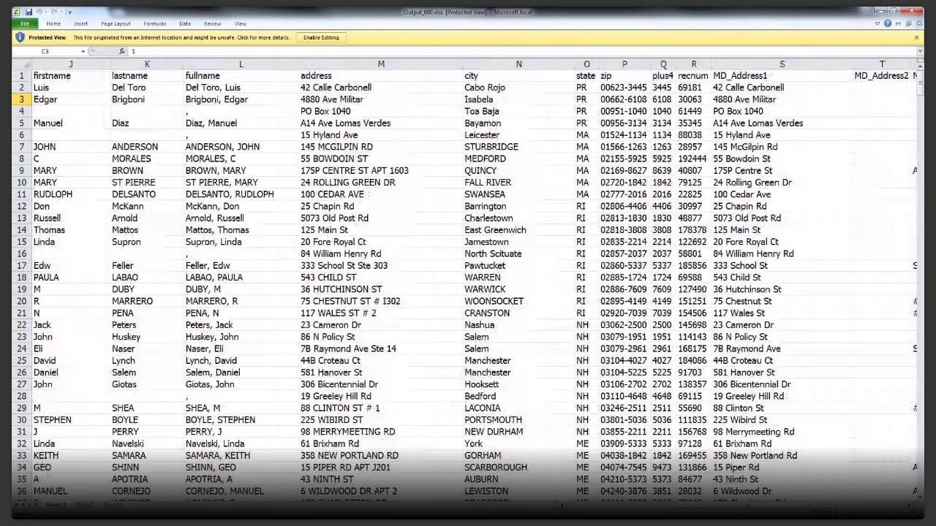
scroll(474, 281, "right", 4)
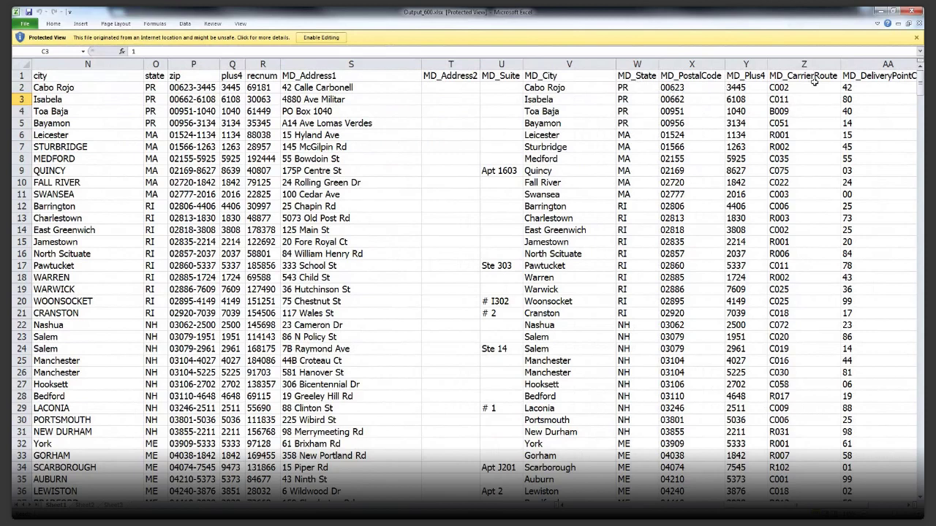
left_click(855, 504)
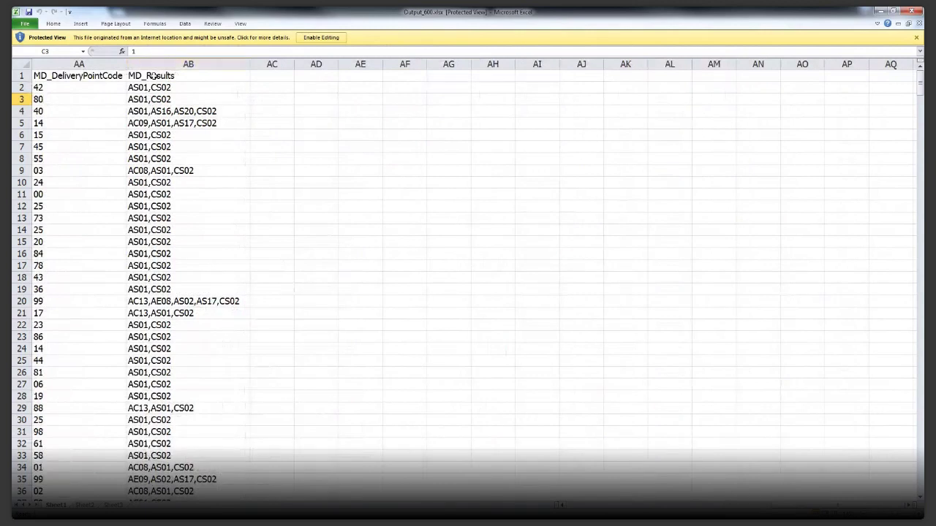